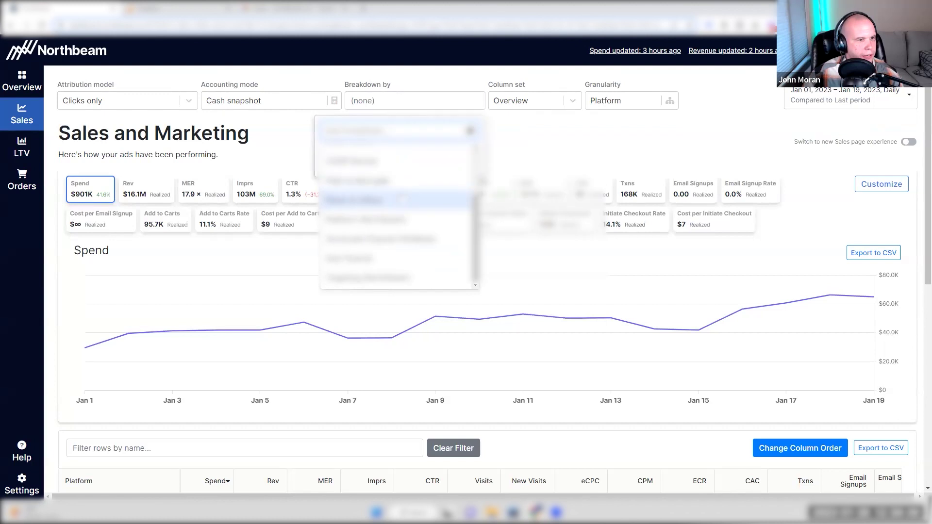
# Step: Filter the dashboard breakdown to only the Shopping - Google campaigns and save it
pyautogui.click(388, 224)
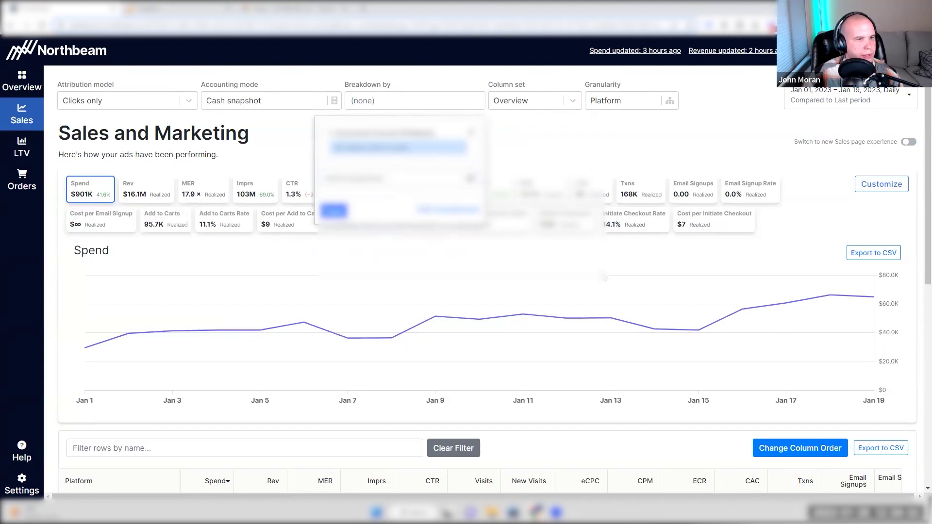
pyautogui.click(579, 232)
pyautogui.scroll(-10, 486, 301)
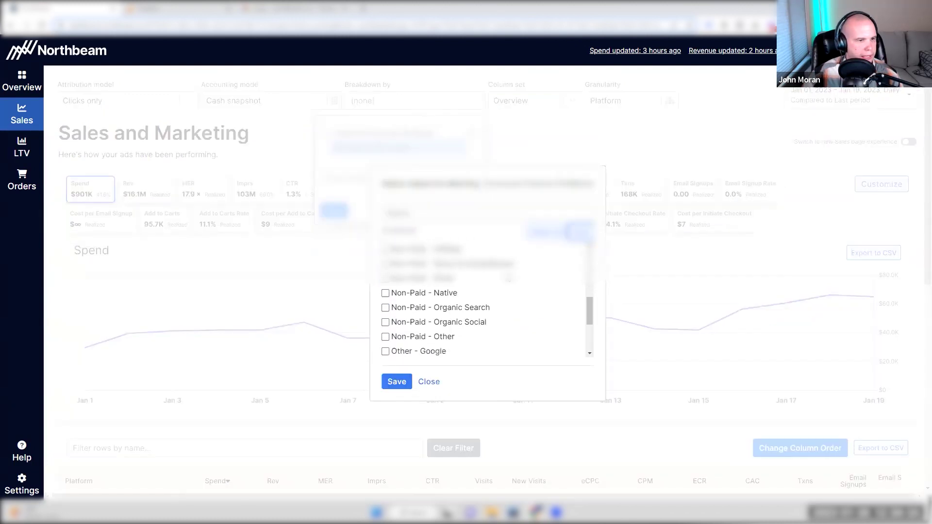
pyautogui.click(429, 320)
pyautogui.click(396, 381)
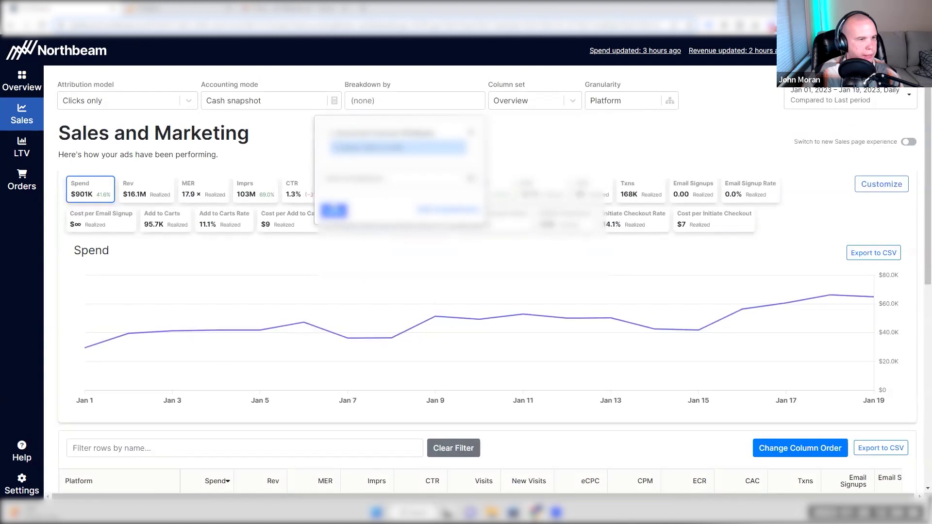
# Step: Set Granularity to Campaign, keeping the Overview column set
pyautogui.click(613, 104)
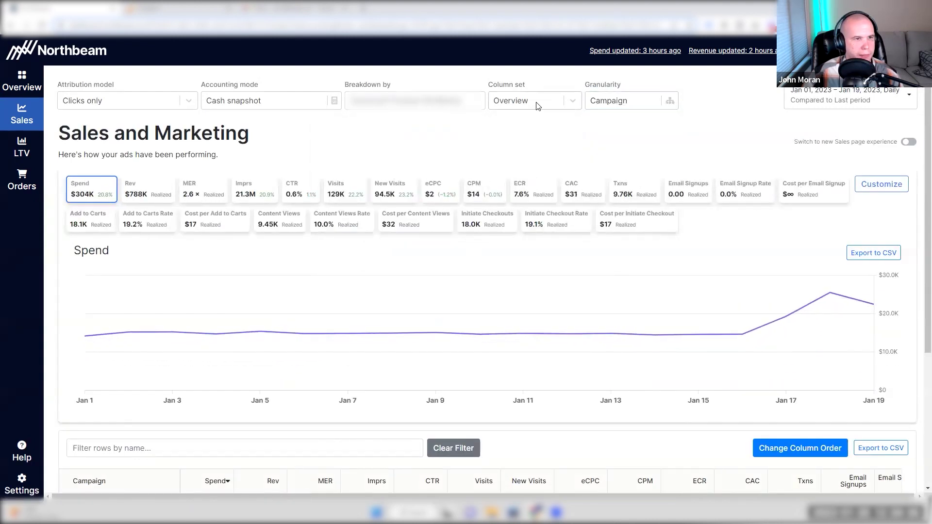
pyautogui.click(537, 103)
pyautogui.click(638, 147)
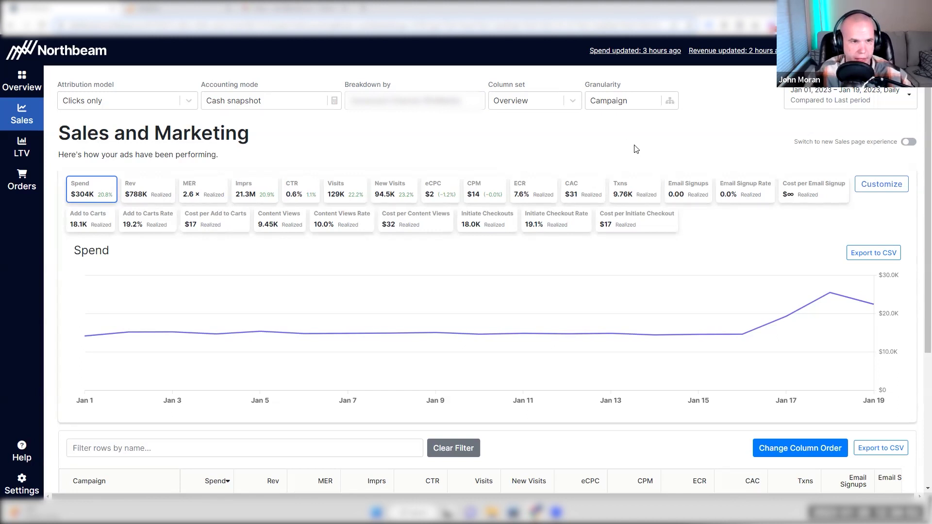
# Step: Scroll to the campaign table and widen the Campaign column to show full Shopping - Google names
pyautogui.scroll(-4, 636, 143)
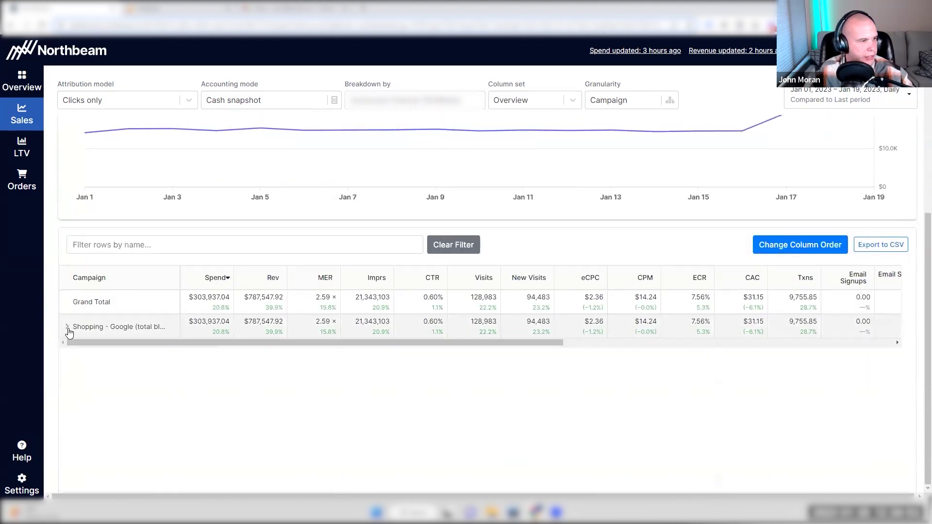
pyautogui.scroll(-1, 146, 233)
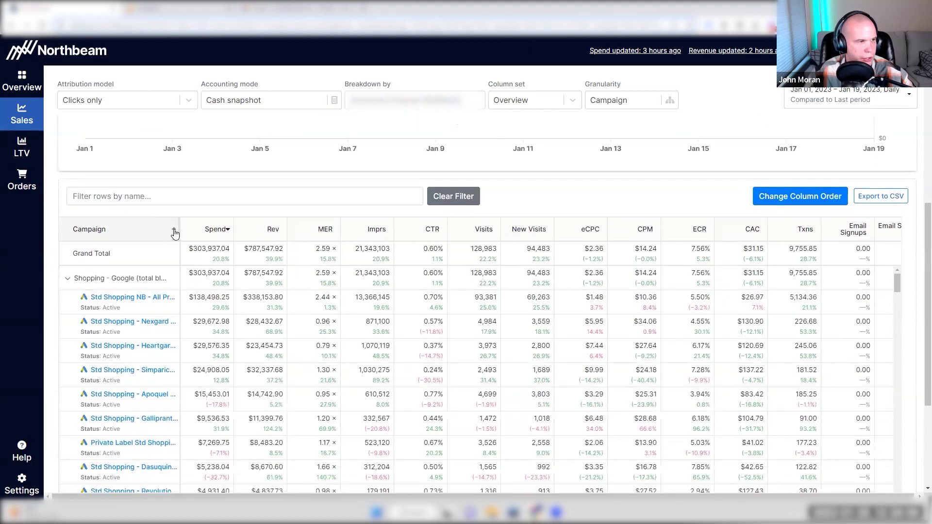
pyautogui.moveTo(199, 231); pyautogui.dragTo(298, 232)
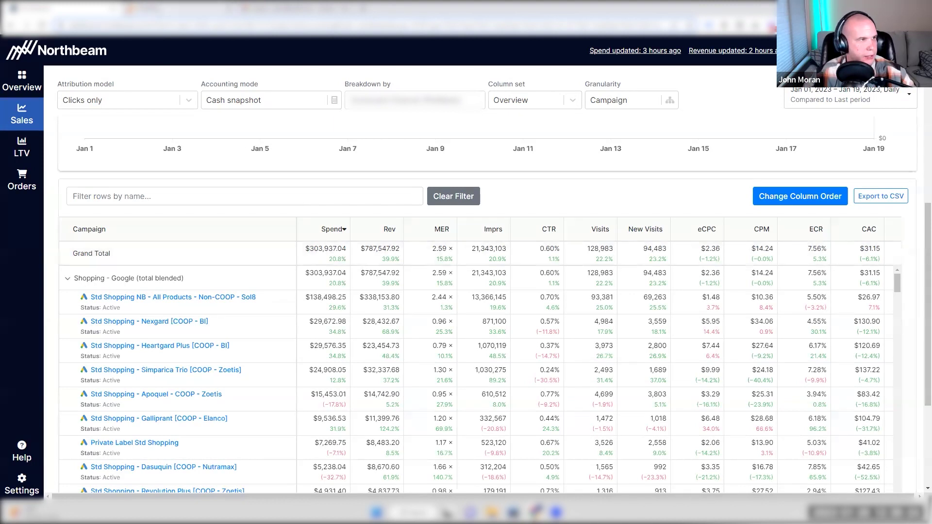
pyautogui.hotkey('ctrl', 'Tab')
pyautogui.scroll(-5, 243, 177)
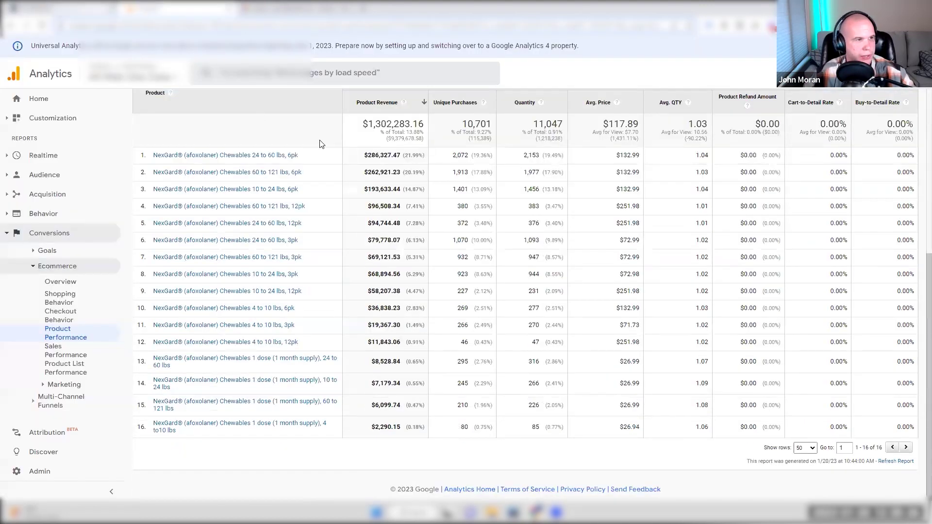
pyautogui.hotkey('ctrl', 'shift', 'Tab')
pyautogui.moveTo(320, 144)
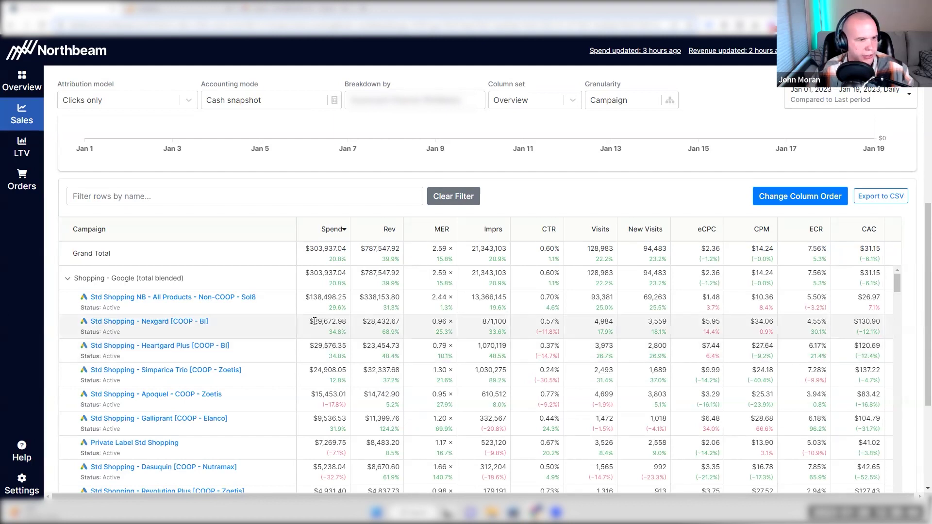
pyautogui.moveTo(314, 321); pyautogui.dragTo(342, 321)
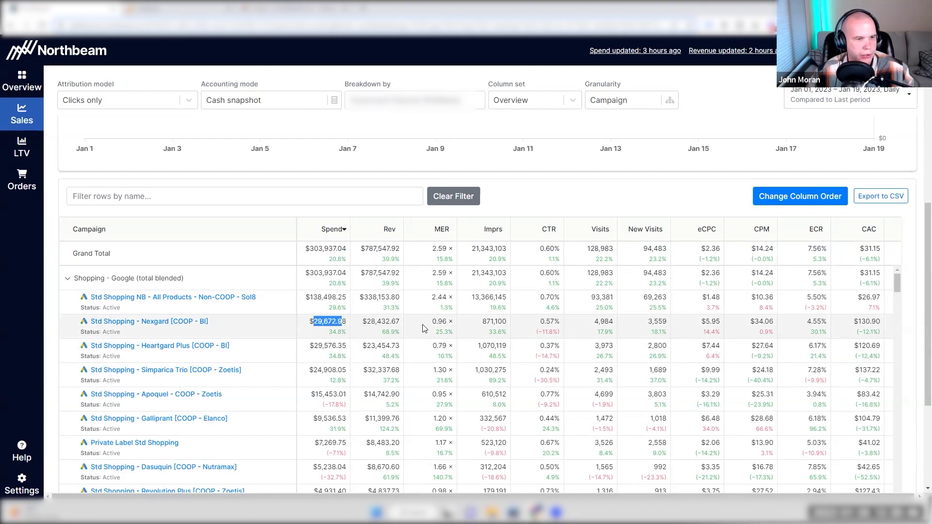
pyautogui.moveTo(432, 321); pyautogui.dragTo(450, 321)
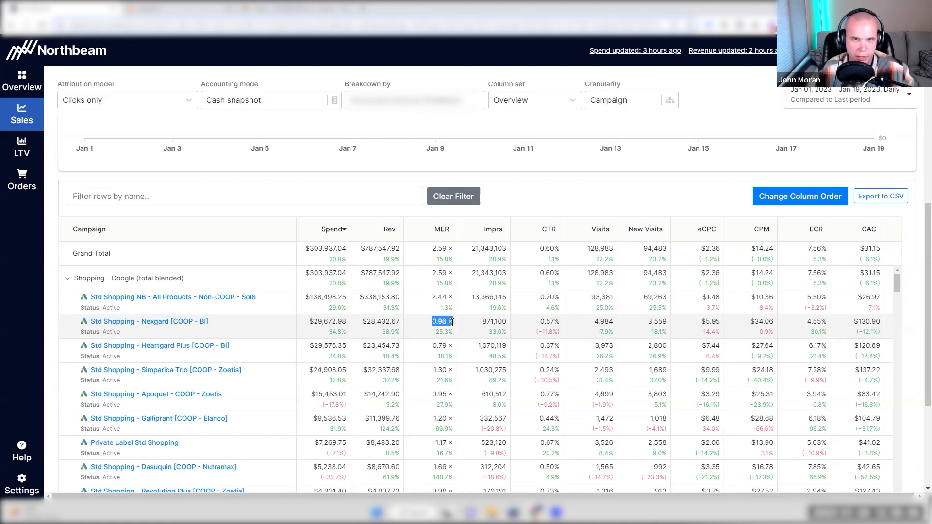
pyautogui.click(441, 320)
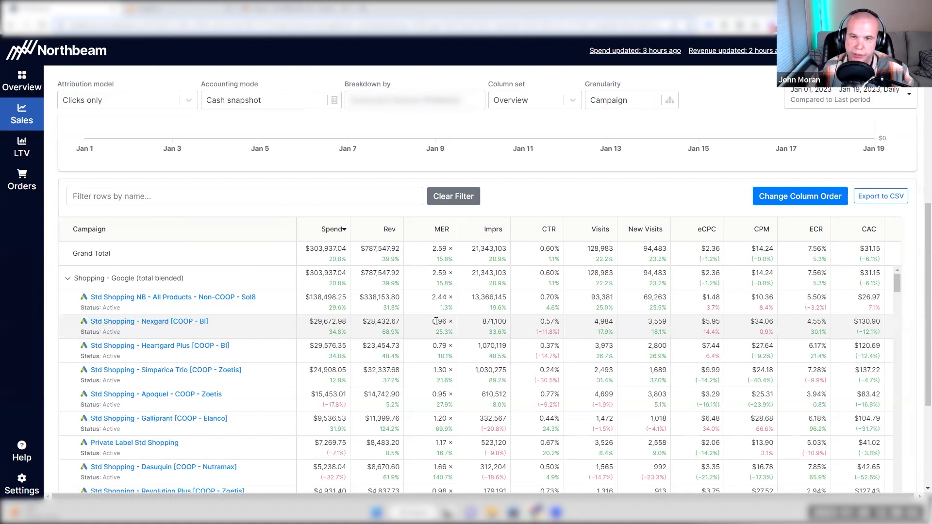
pyautogui.moveTo(854, 323); pyautogui.dragTo(879, 324)
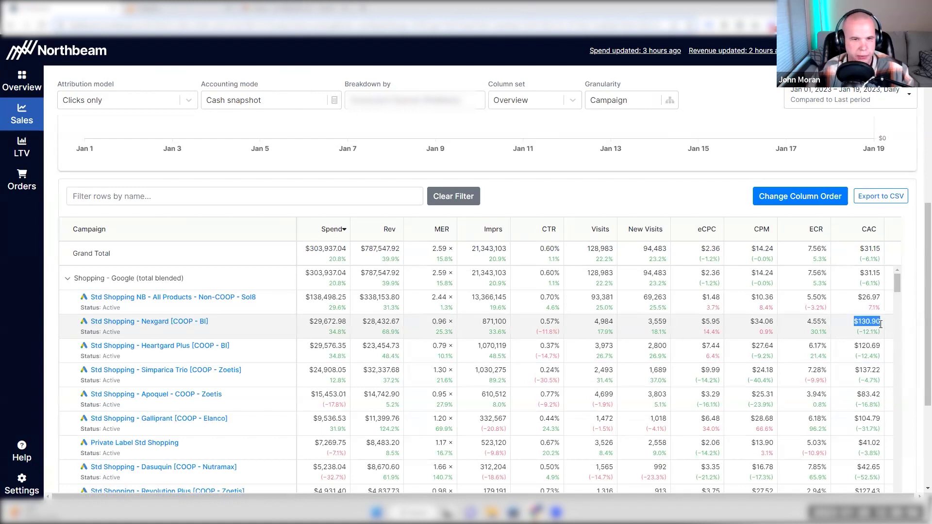
pyautogui.moveTo(314, 321); pyautogui.dragTo(447, 322)
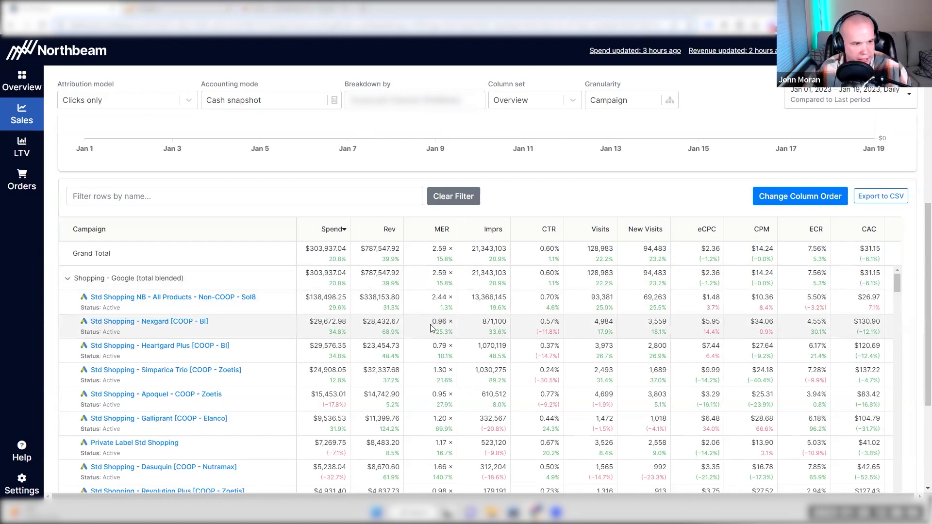
pyautogui.moveTo(431, 323); pyautogui.dragTo(451, 324)
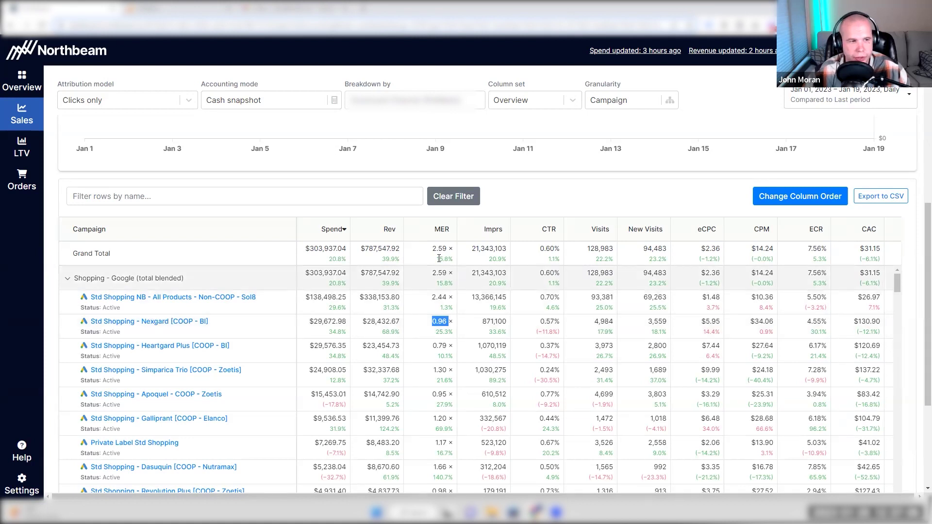
pyautogui.moveTo(431, 248); pyautogui.dragTo(449, 249)
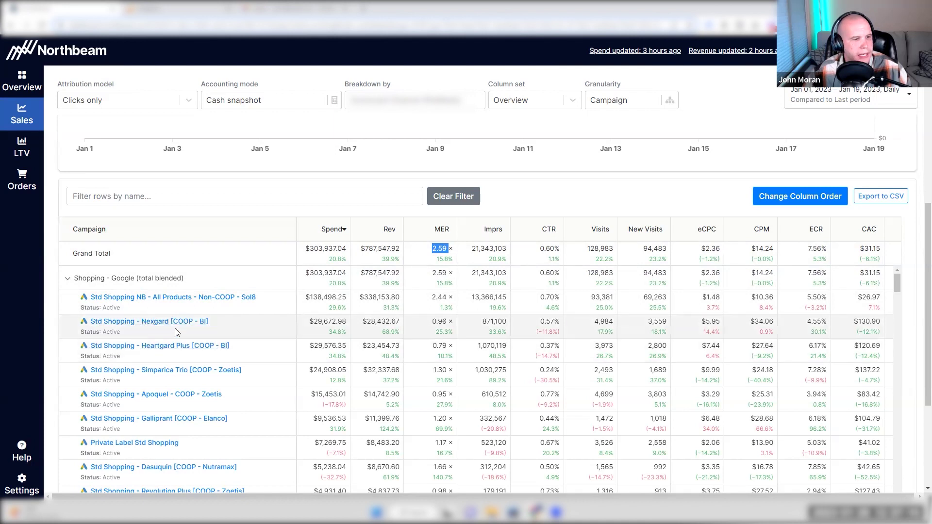
pyautogui.moveTo(362, 321); pyautogui.dragTo(401, 322)
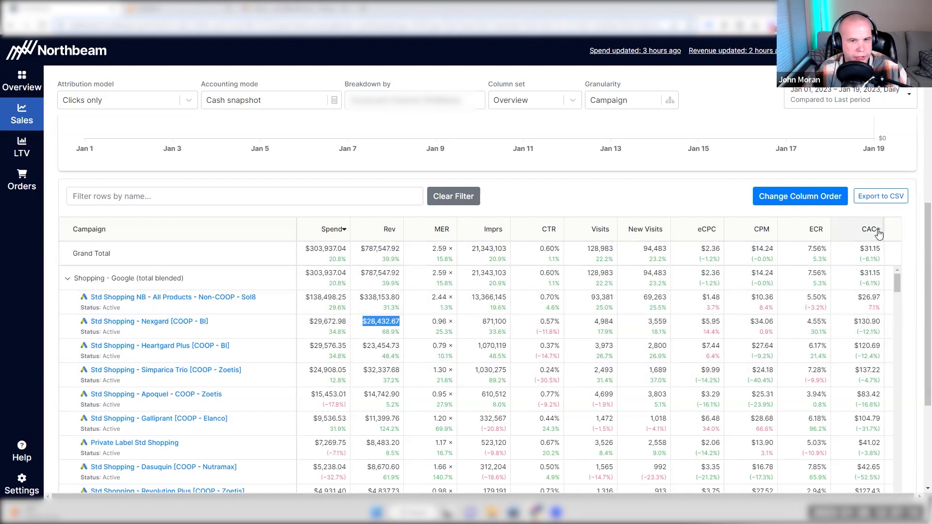
pyautogui.scroll(-1, 918, 261)
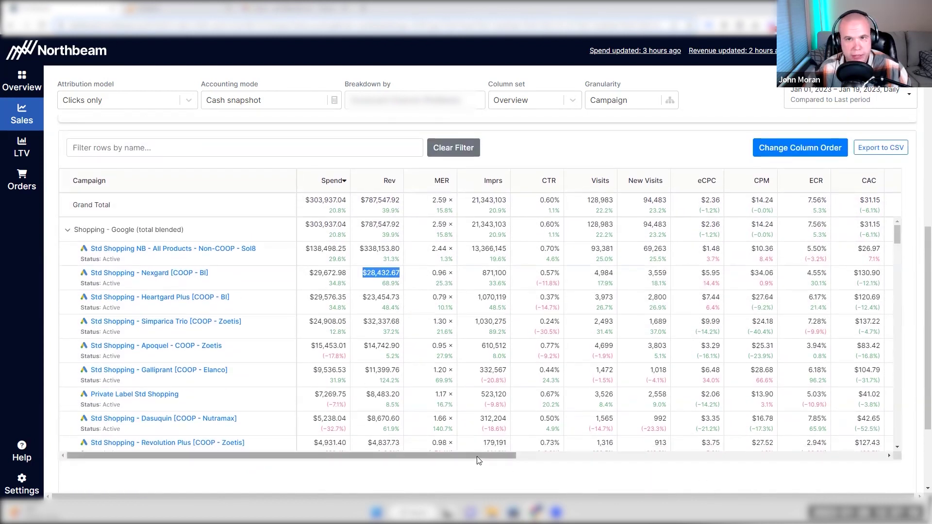
pyautogui.moveTo(478, 459); pyautogui.dragTo(572, 468)
pyautogui.moveTo(732, 273); pyautogui.dragTo(750, 283)
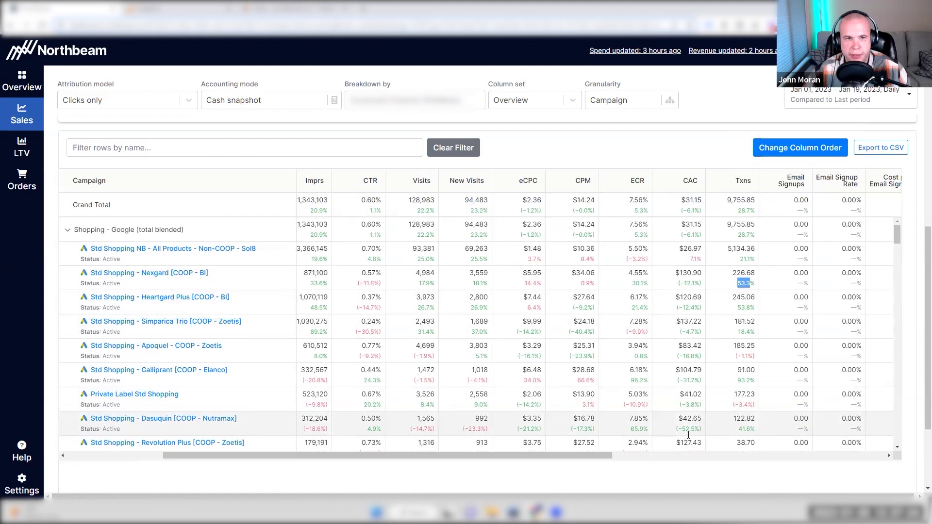
pyautogui.moveTo(529, 461); pyautogui.dragTo(433, 461)
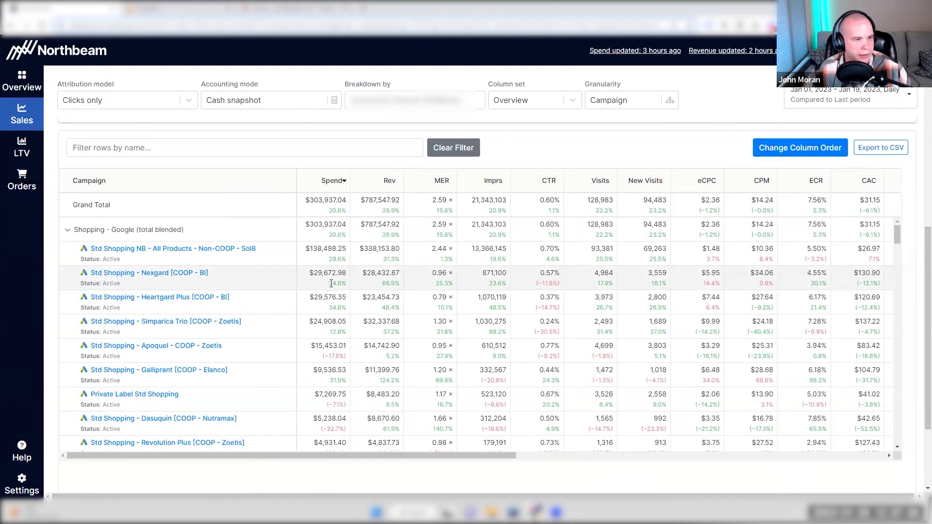
pyautogui.moveTo(331, 283); pyautogui.dragTo(397, 285)
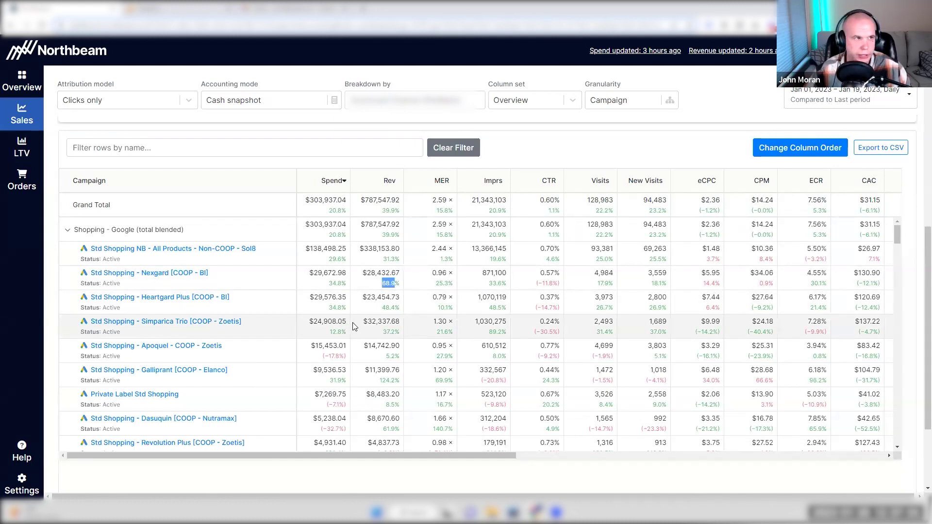
# Step: Apply the Google / cpc segment instead of All Users to the NexGard Product Performance report
pyautogui.click(179, 9)
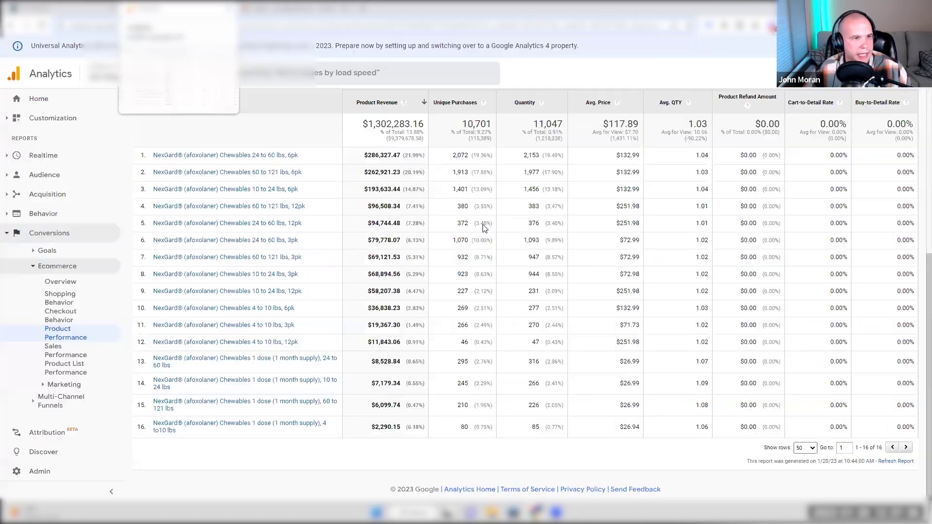
pyautogui.scroll(6, 563, 301)
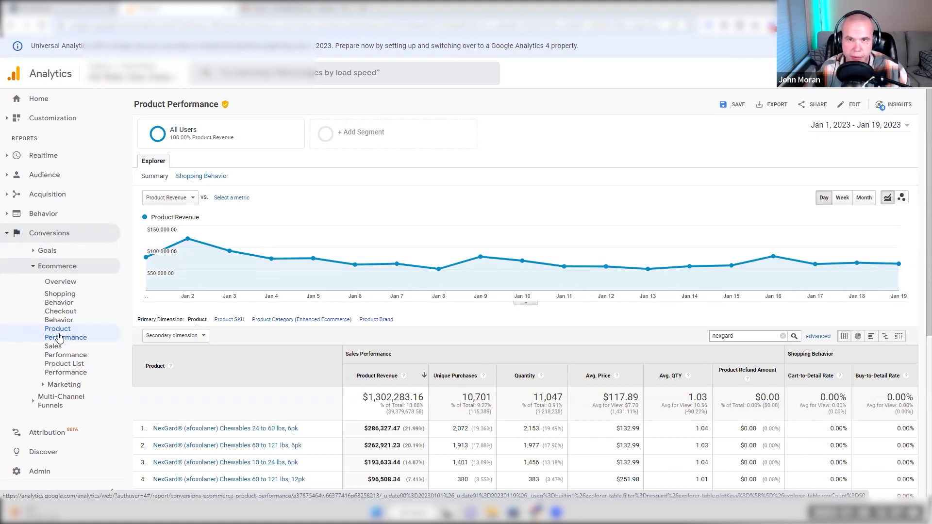
pyautogui.click(157, 132)
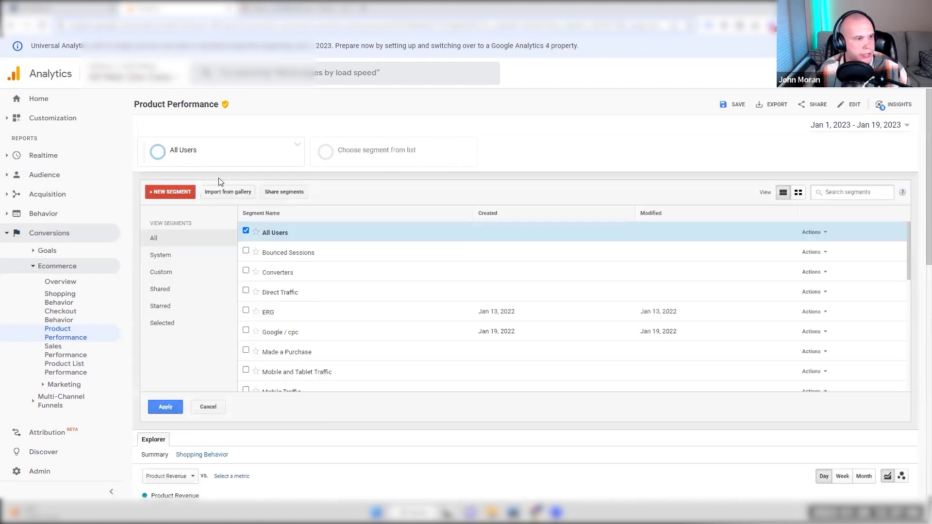
pyautogui.click(245, 330)
pyautogui.click(245, 231)
pyautogui.click(165, 407)
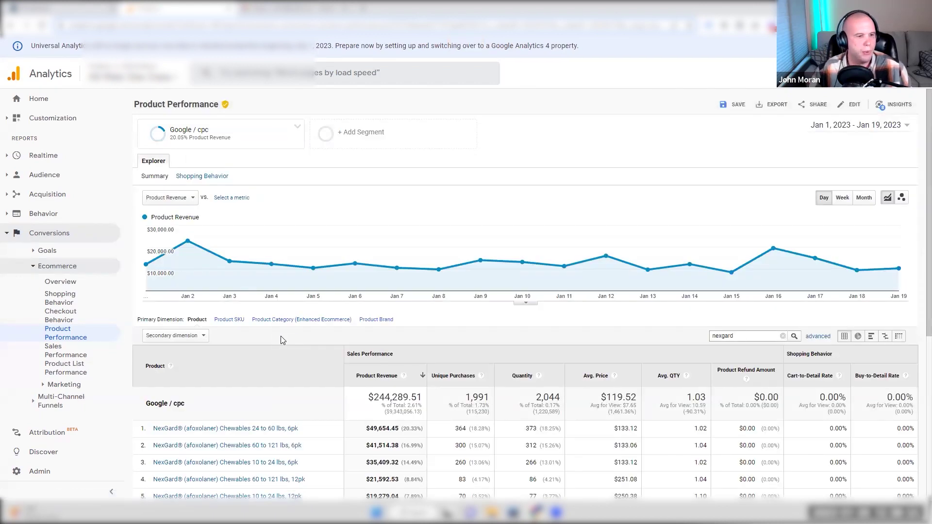
pyautogui.scroll(-3, 388, 262)
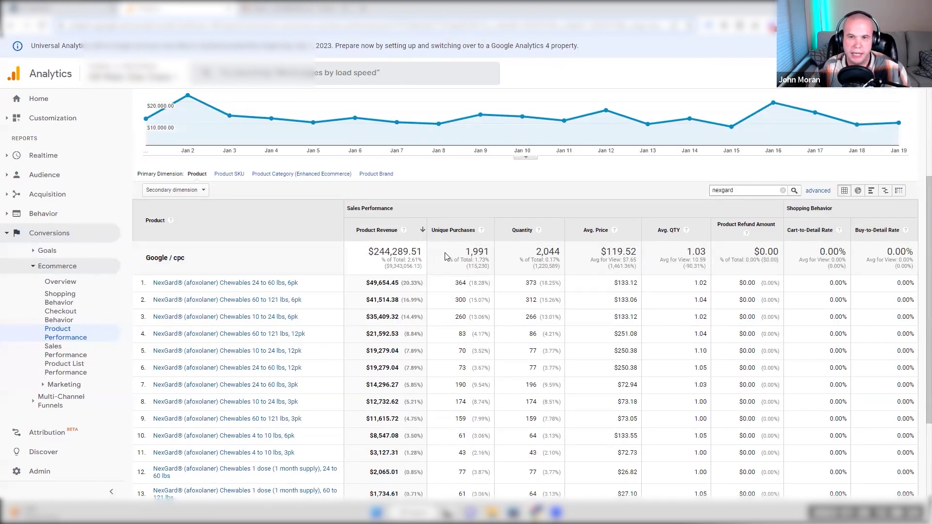
pyautogui.moveTo(374, 251); pyautogui.dragTo(488, 251)
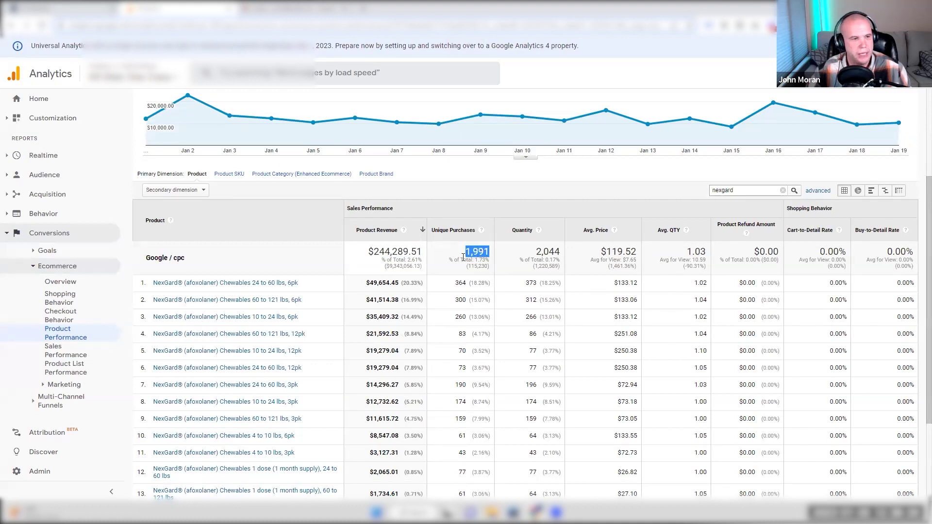
pyautogui.scroll(3, 389, 244)
pyautogui.moveTo(215, 137)
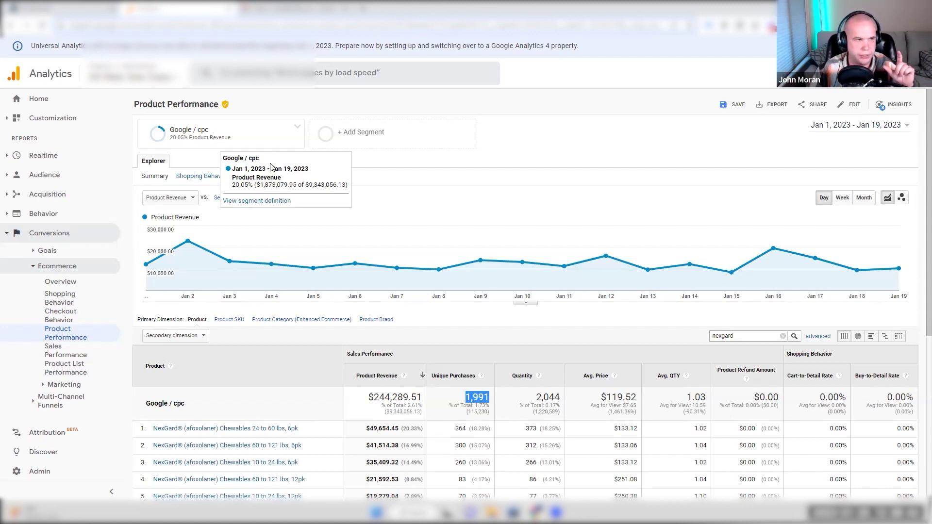
pyautogui.scroll(-4, 315, 209)
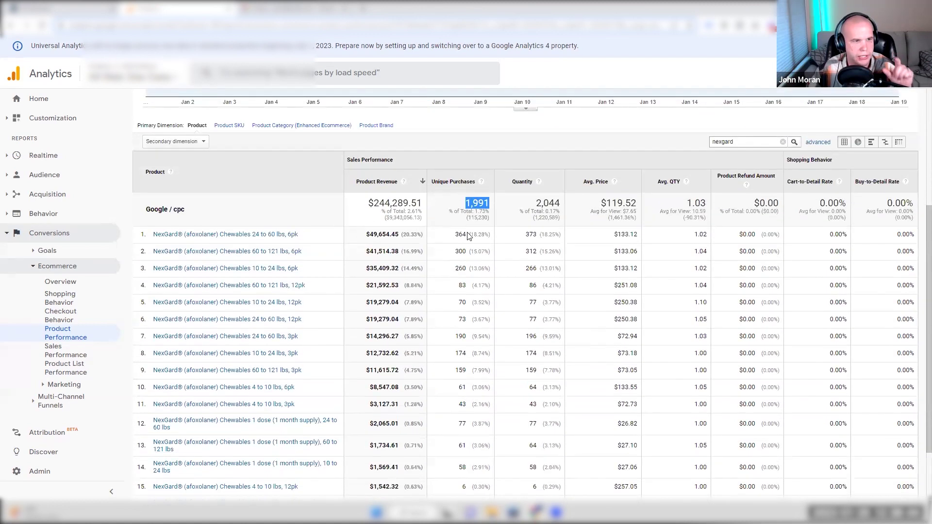
pyautogui.click(468, 202)
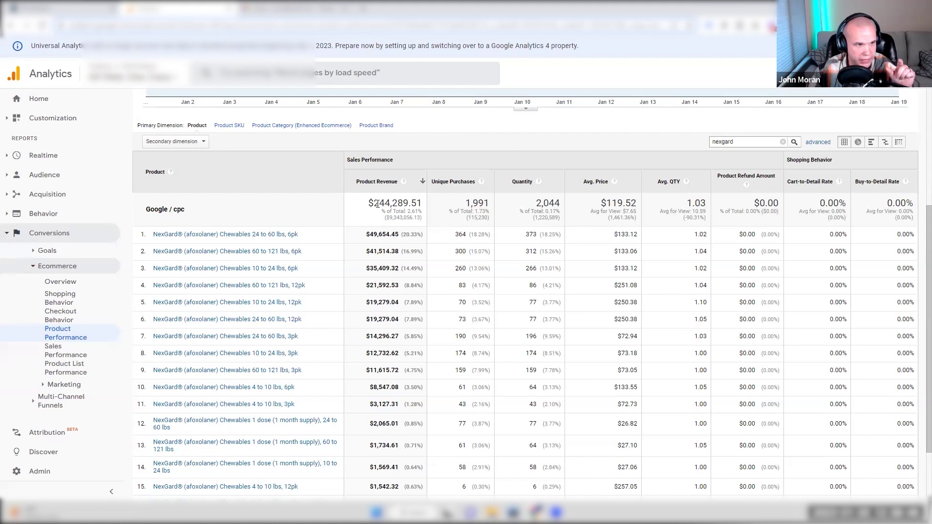
pyautogui.moveTo(373, 203); pyautogui.dragTo(420, 206)
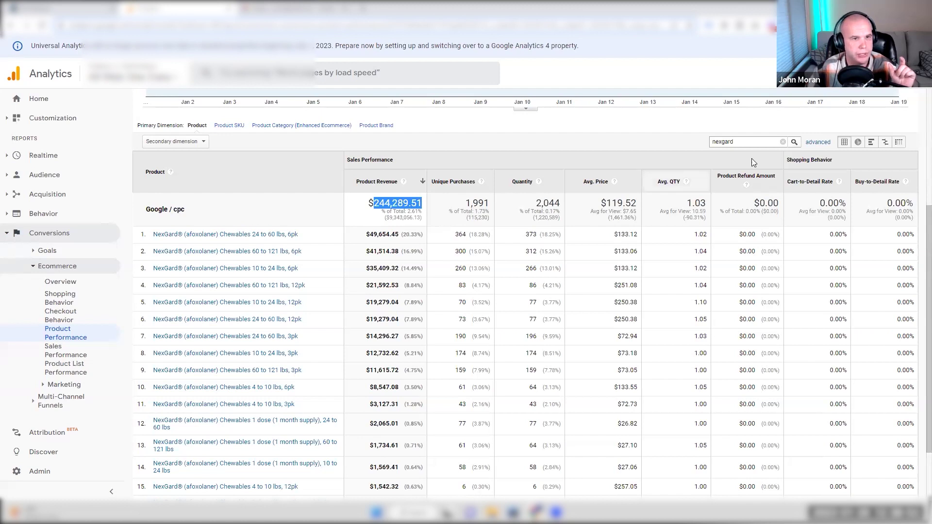
pyautogui.click(730, 144)
pyautogui.moveTo(730, 145); pyautogui.dragTo(698, 144)
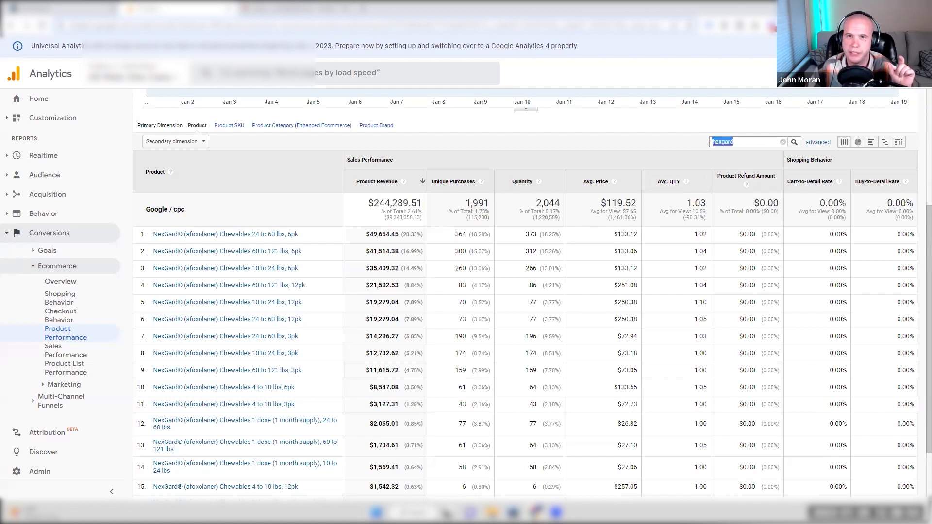
pyautogui.click(711, 144)
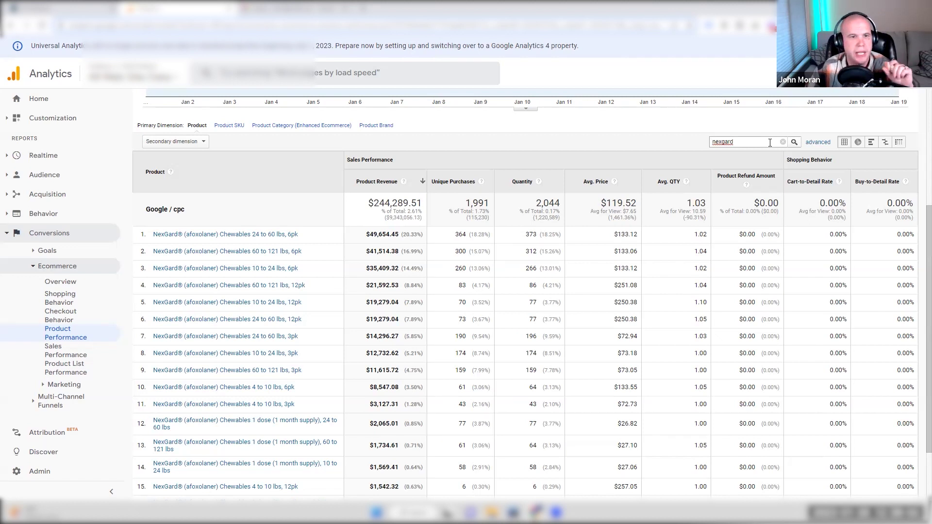
pyautogui.scroll(4, 329, 221)
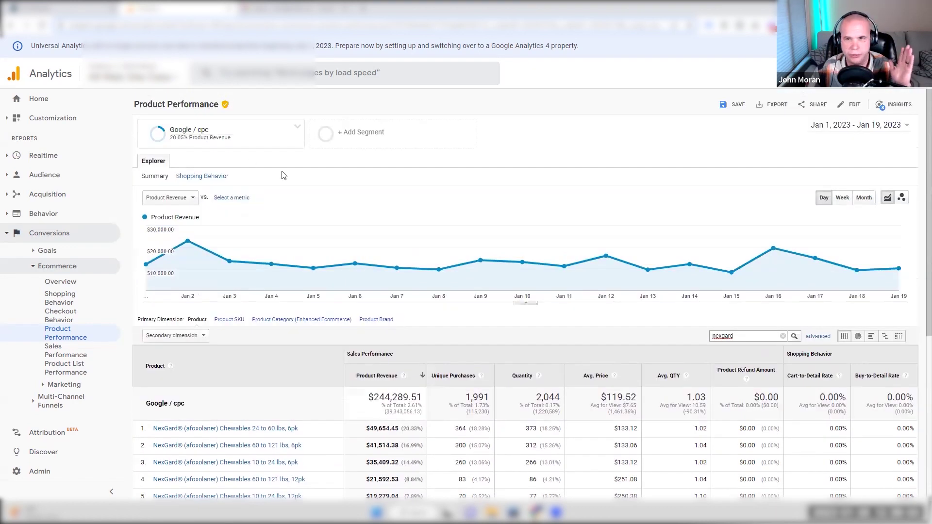
pyautogui.scroll(-3, 339, 192)
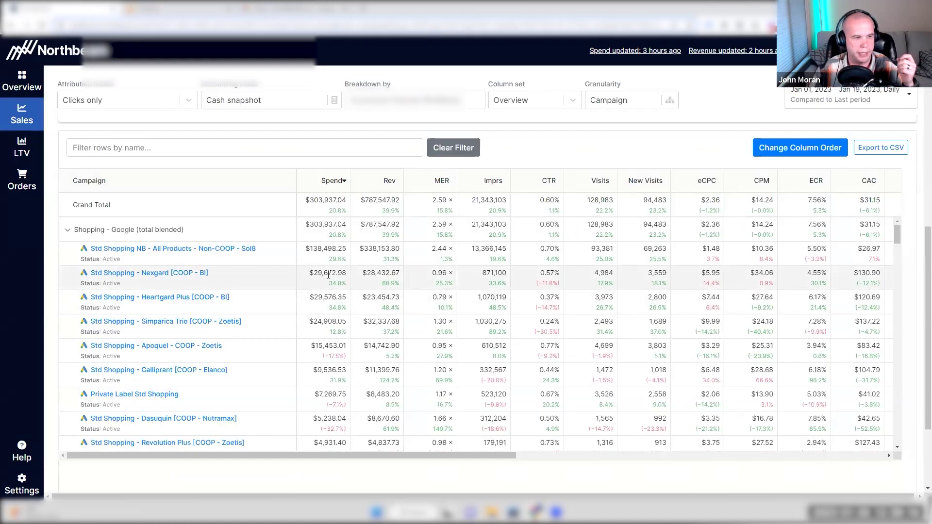
# Step: Highlight the Nexgard campaign's Spend and Rev values, then return to Google Analytics
pyautogui.moveTo(318, 274); pyautogui.dragTo(401, 274)
pyautogui.click(307, 276)
pyautogui.moveTo(306, 276); pyautogui.dragTo(393, 273)
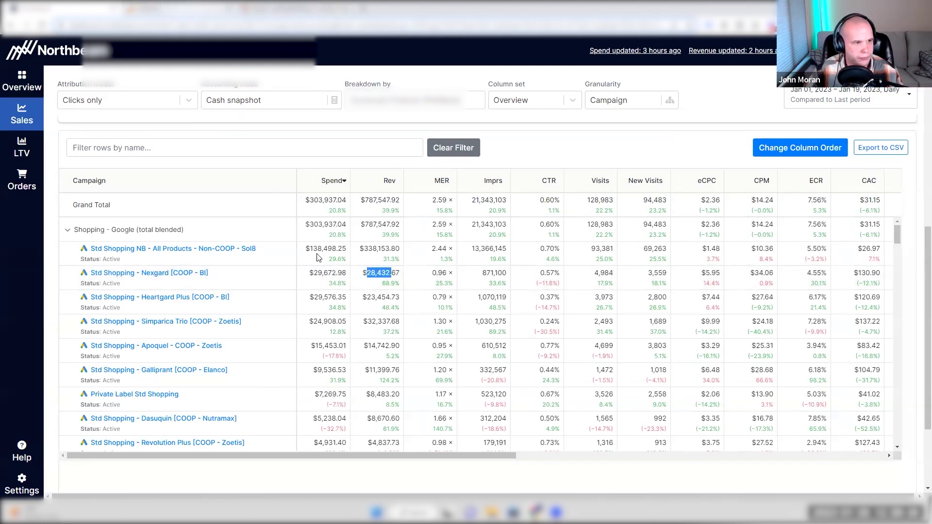
pyautogui.hotkey('ctrl', 'Tab')
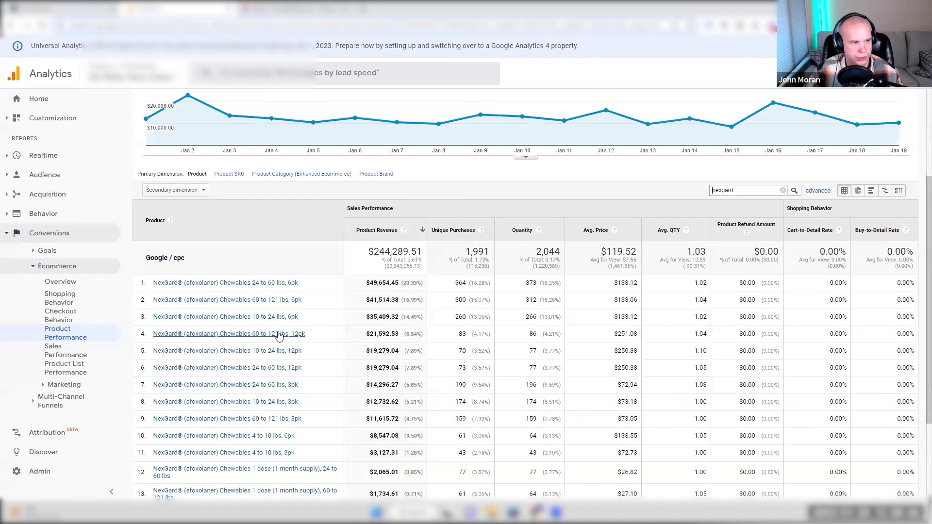
# Step: Compare the NexGard report's Jan 1–19, 2023 range against the previous year
pyautogui.scroll(3, 627, 314)
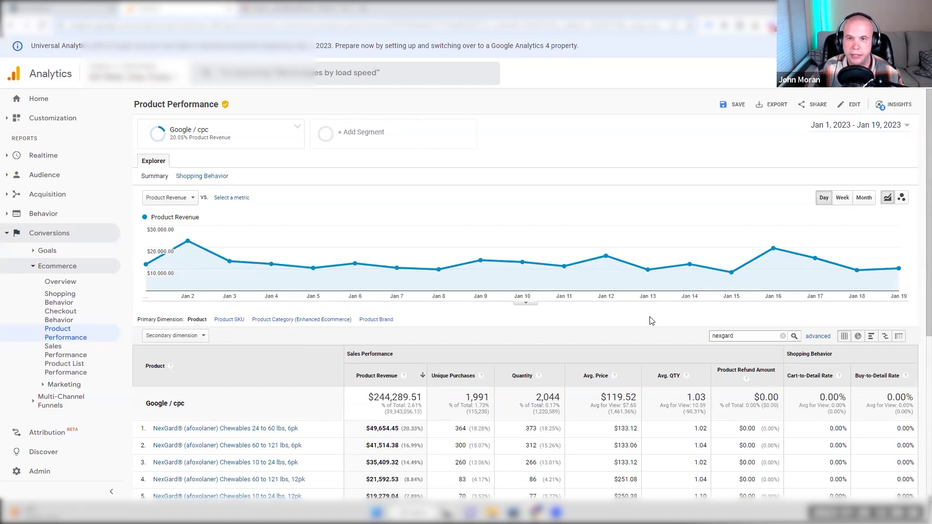
pyautogui.click(836, 127)
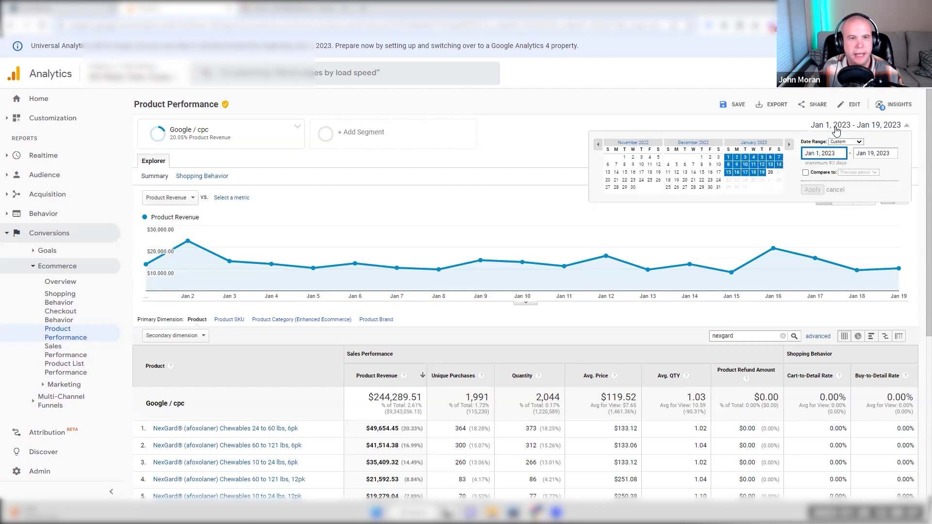
pyautogui.click(817, 173)
pyautogui.click(858, 173)
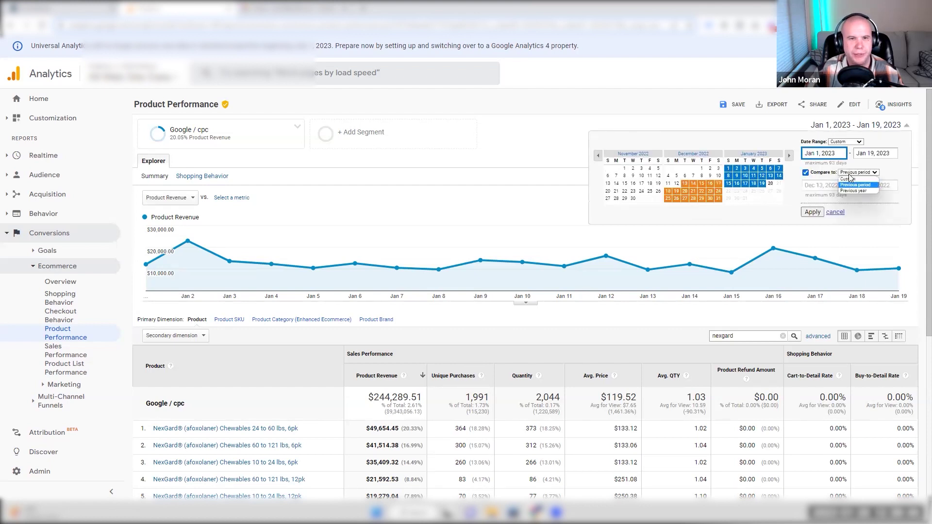
pyautogui.click(854, 187)
pyautogui.click(813, 212)
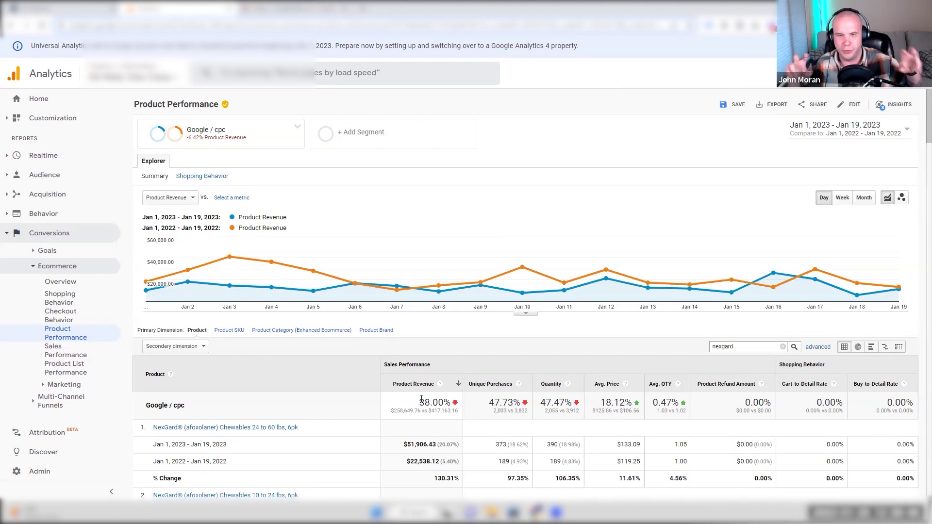
pyautogui.scroll(-4, 631, 177)
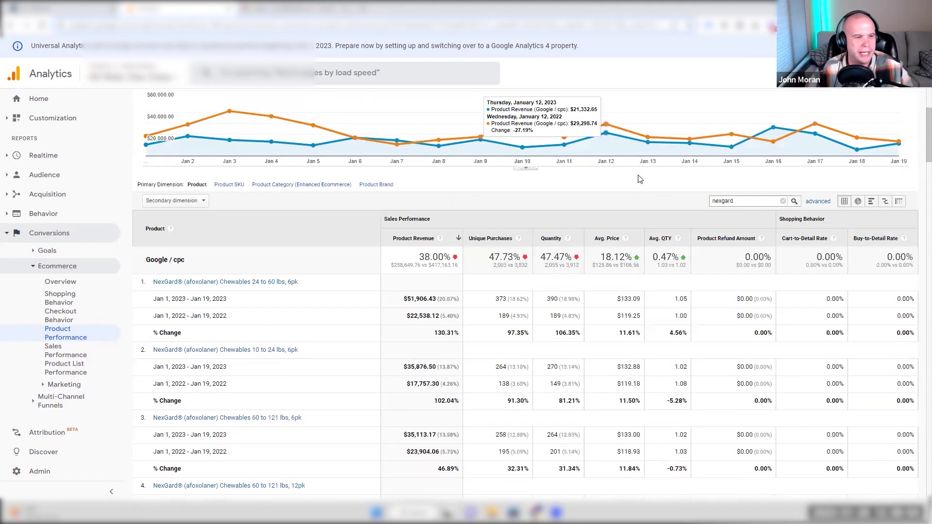
pyautogui.scroll(-1, 636, 170)
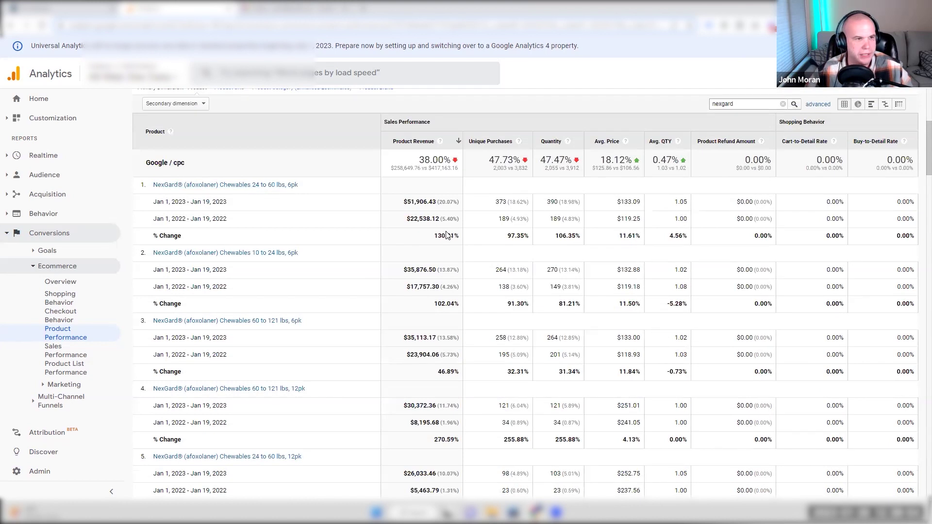
pyautogui.moveTo(433, 237); pyautogui.dragTo(527, 239)
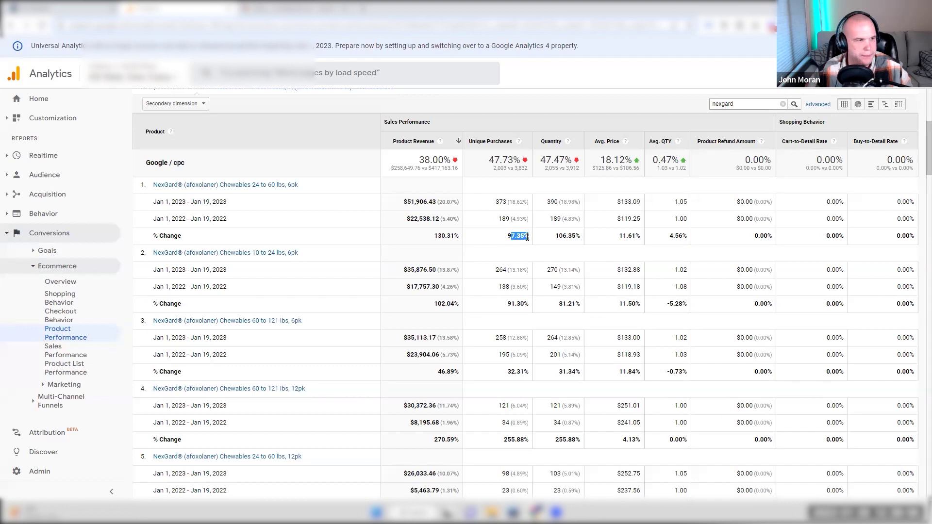
pyautogui.scroll(-1, 527, 240)
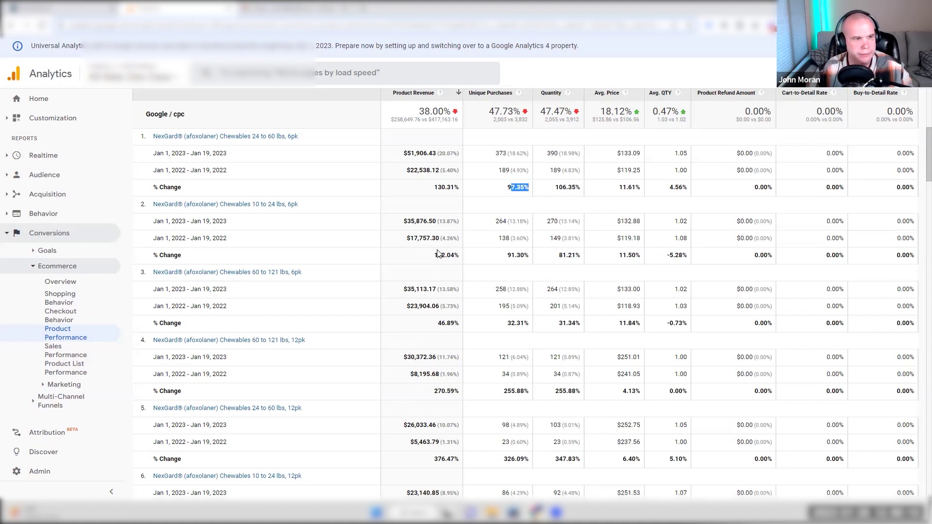
pyautogui.click(510, 247)
pyautogui.doubleClick(514, 190)
pyautogui.click(510, 252)
pyautogui.moveTo(507, 322); pyautogui.dragTo(523, 324)
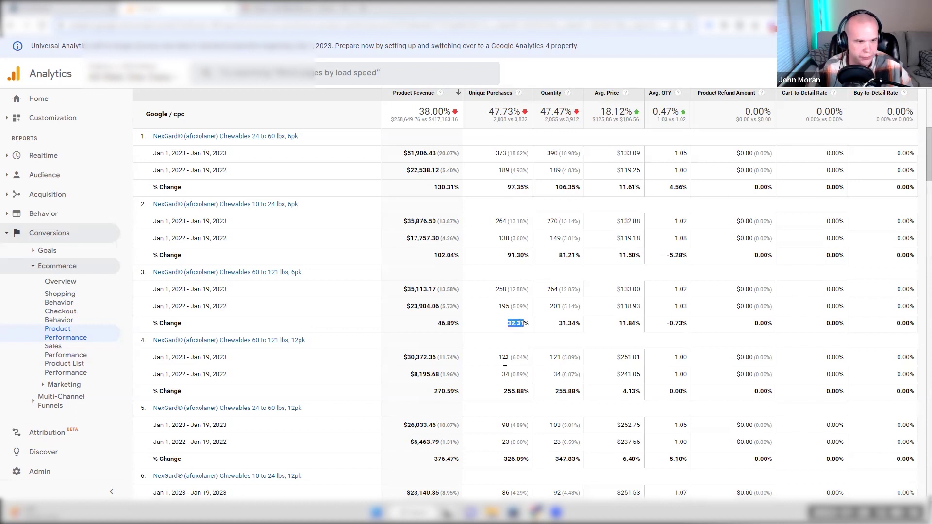
pyautogui.click(500, 395)
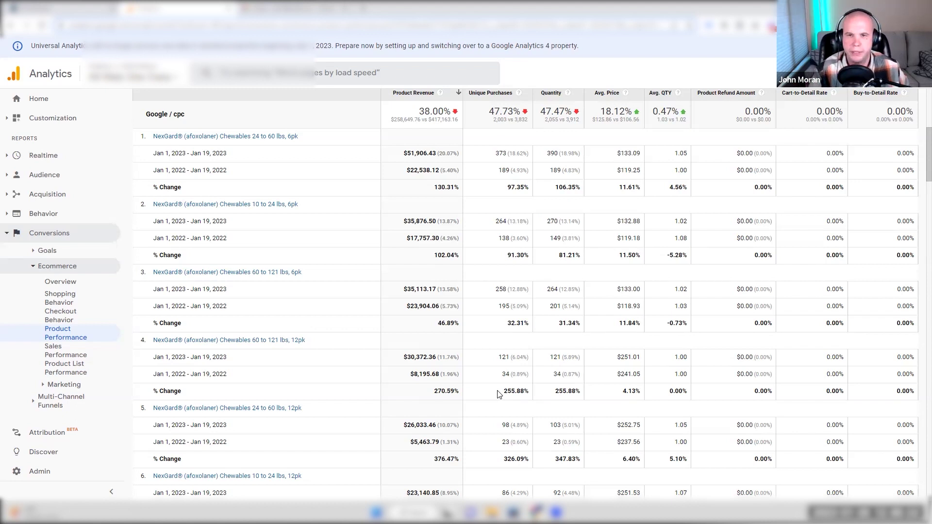
pyautogui.click(497, 392)
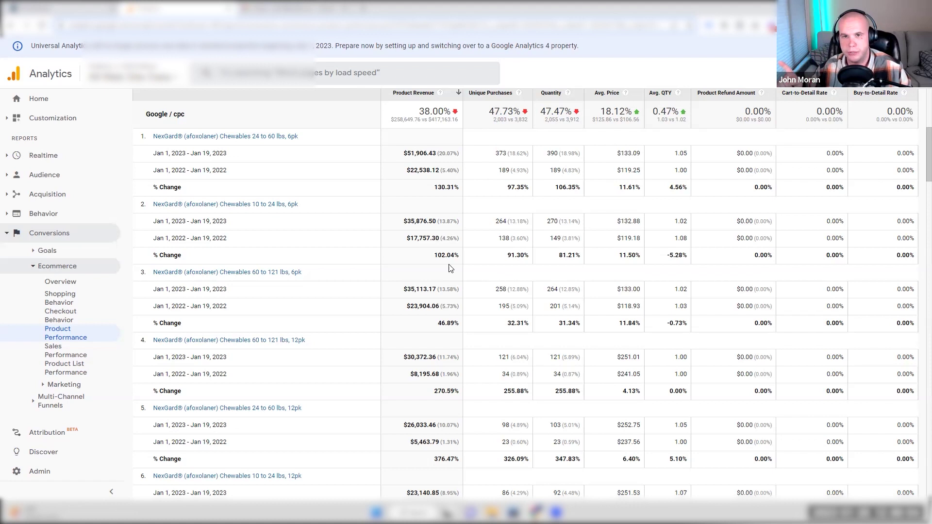
pyautogui.scroll(-3, 523, 319)
pyautogui.scroll(-8, 522, 291)
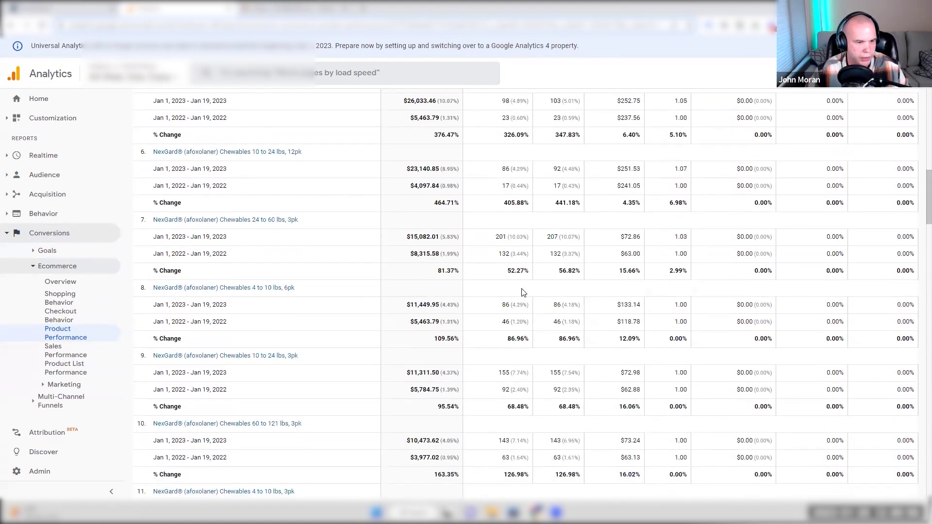
pyautogui.scroll(-6, 522, 290)
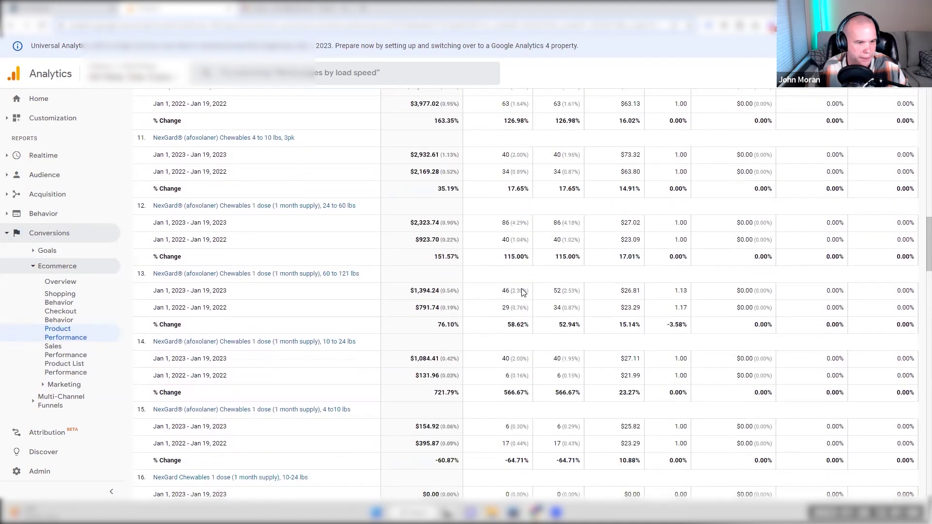
pyautogui.scroll(-1, 522, 288)
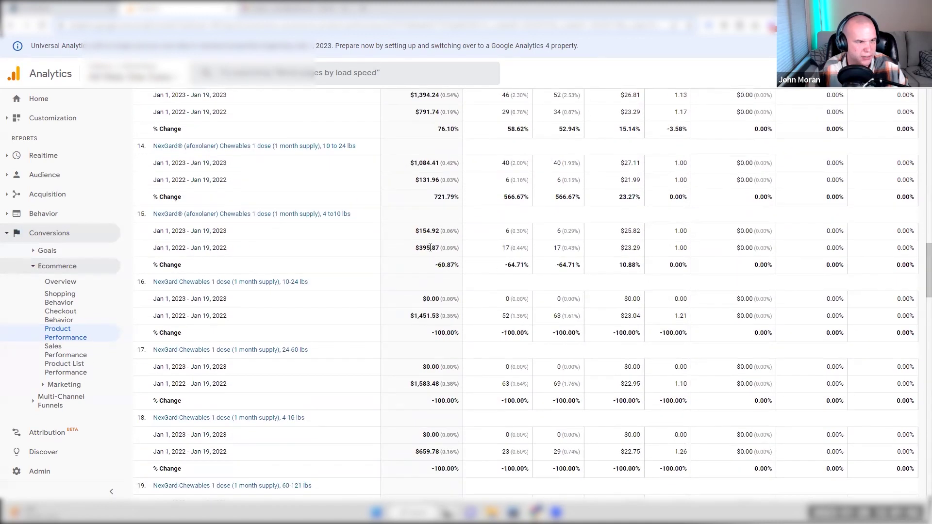
pyautogui.scroll(-1, 432, 232)
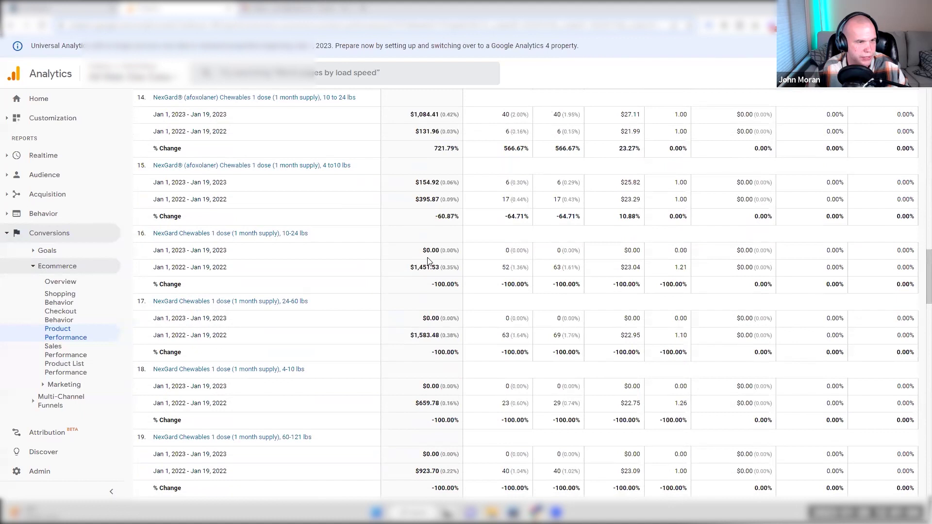
pyautogui.click(473, 264)
pyautogui.scroll(-2, 473, 266)
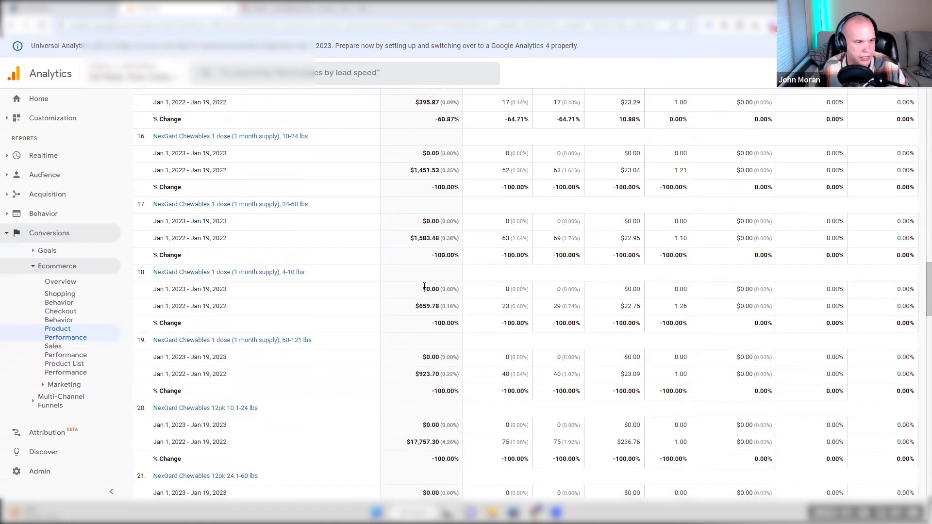
pyautogui.moveTo(423, 289); pyautogui.dragTo(478, 293)
pyautogui.scroll(-2, 459, 322)
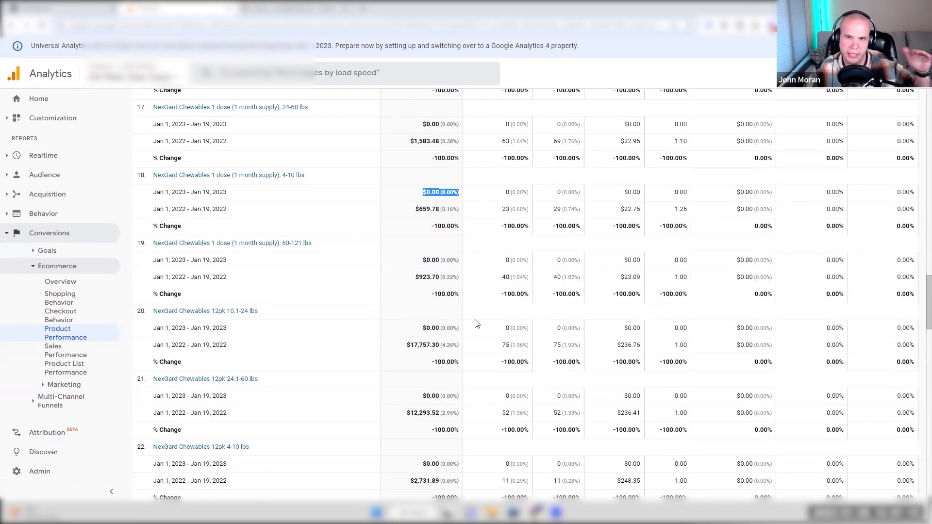
pyautogui.scroll(8, 476, 324)
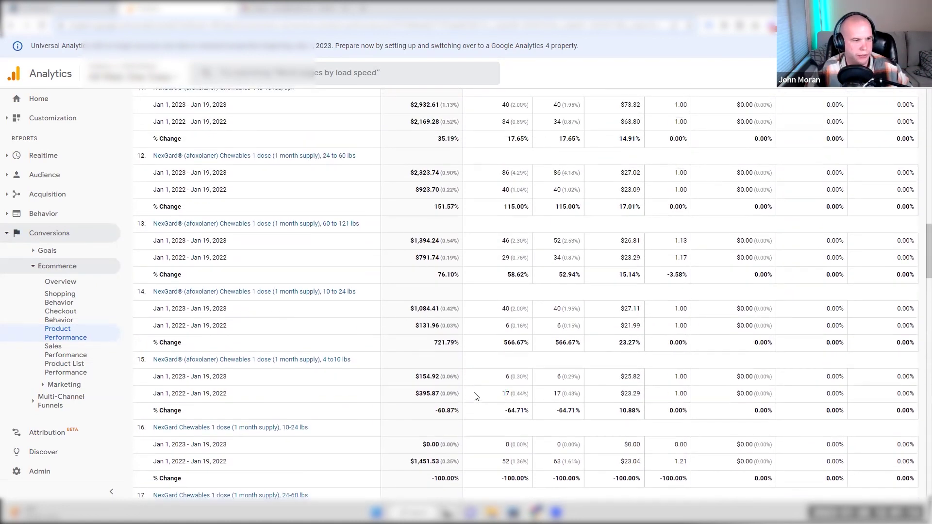
pyautogui.scroll(2, 506, 393)
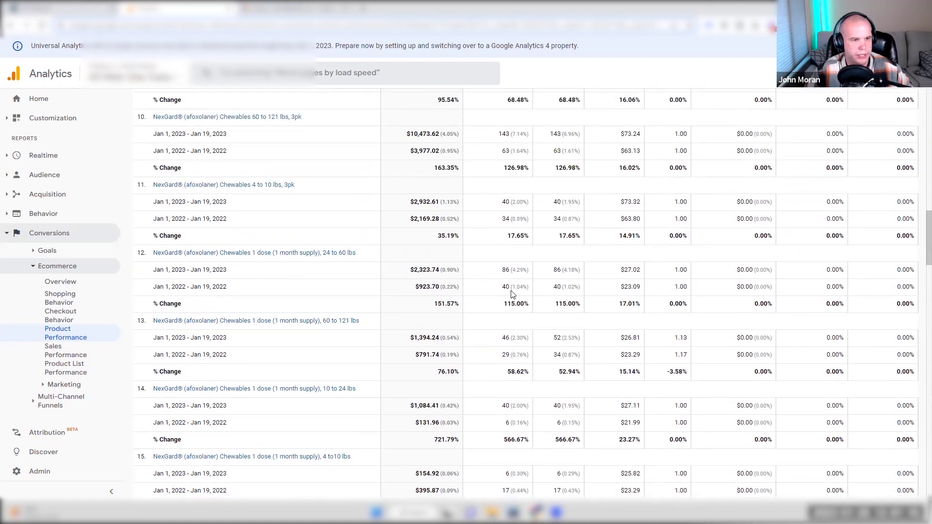
pyautogui.scroll(1, 510, 287)
pyautogui.scroll(6, 510, 283)
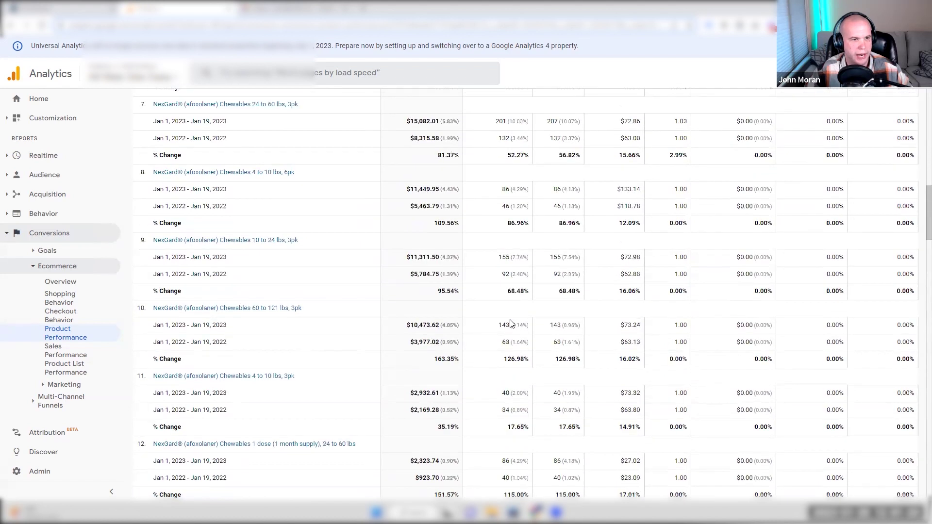
pyautogui.scroll(5, 514, 315)
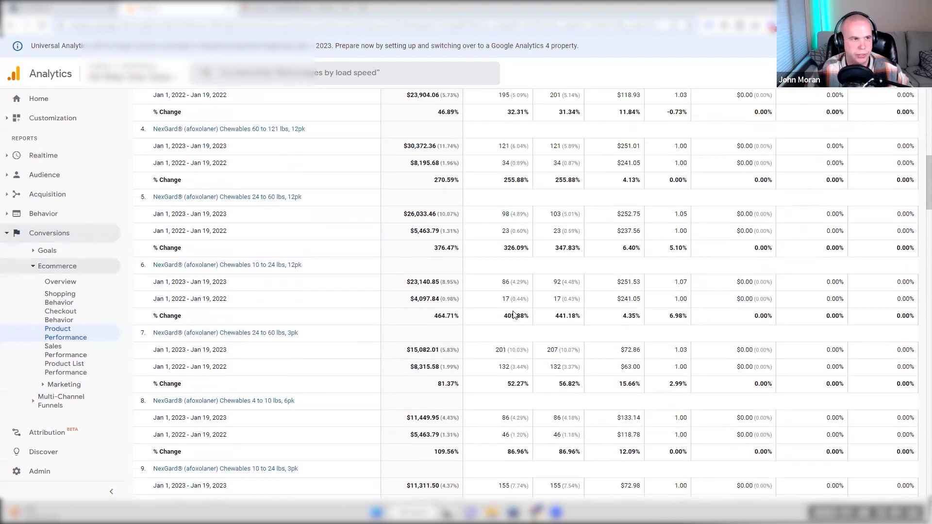
pyautogui.scroll(3, 514, 314)
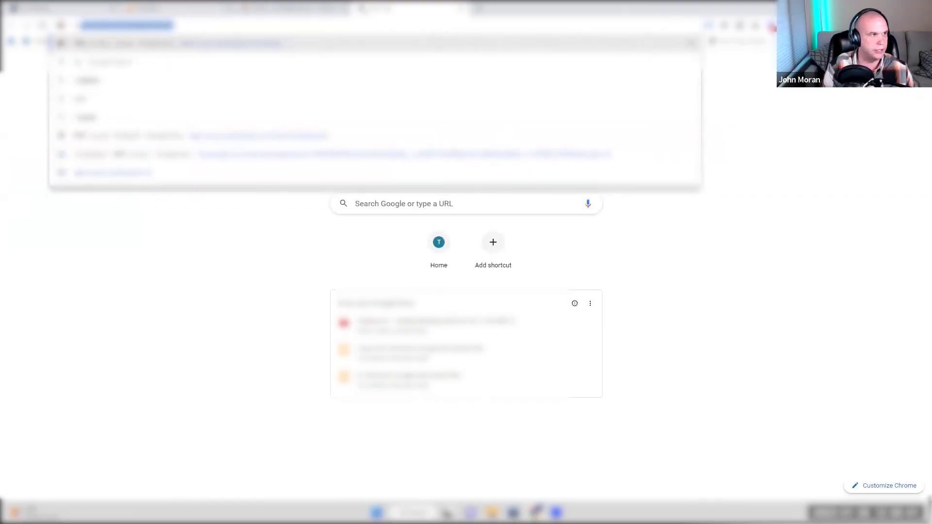
# Step: Load the Shopify store admin and go to its Analytics dashboard
pyautogui.press('Return')
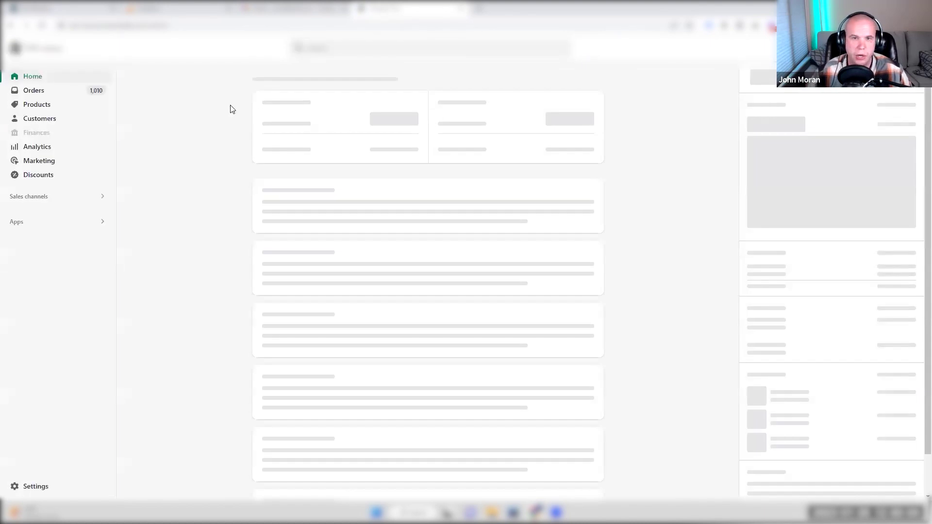
pyautogui.click(36, 147)
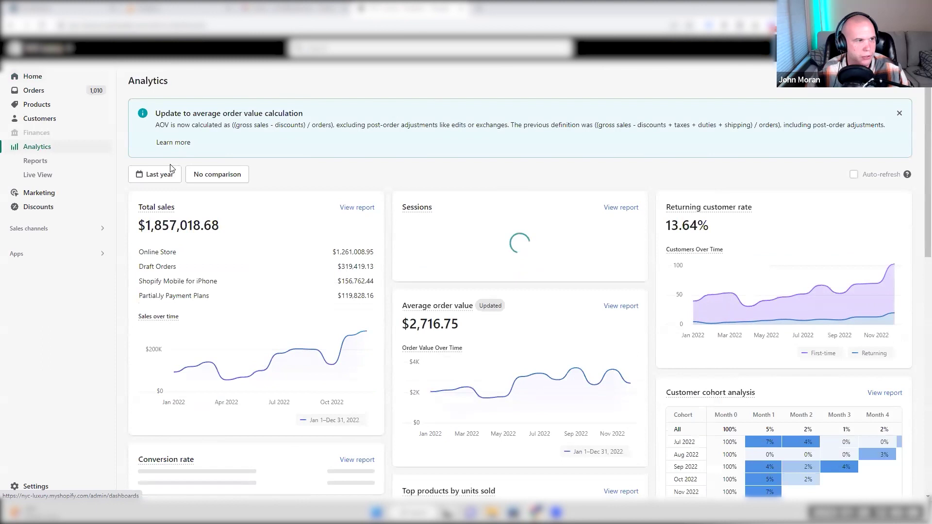
# Step: Set the dashboard date range to Jan 1–Jan 18, 2023
pyautogui.click(158, 175)
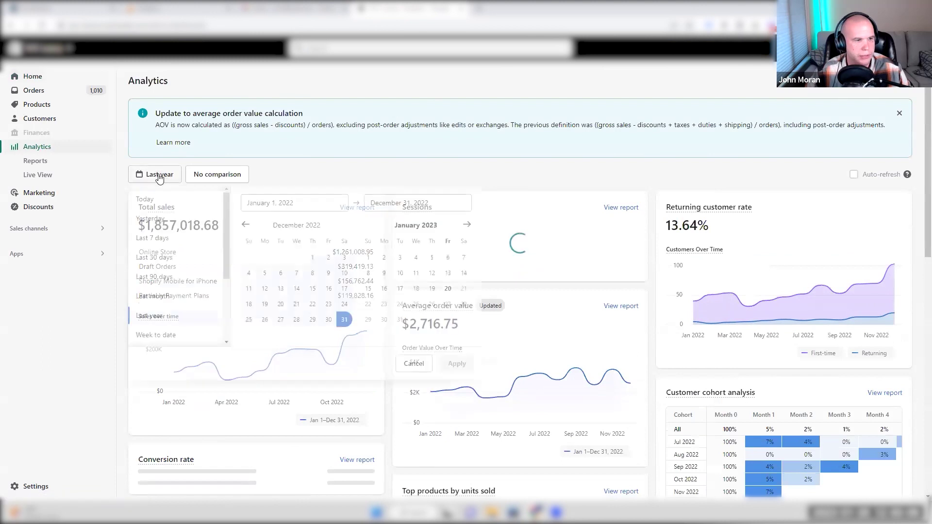
pyautogui.click(312, 259)
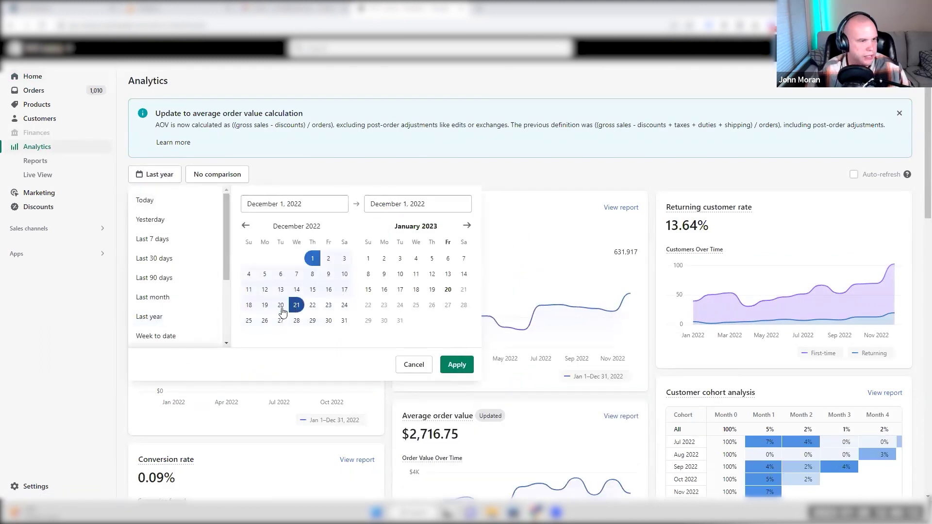
pyautogui.click(367, 260)
pyautogui.click(366, 259)
pyautogui.click(416, 290)
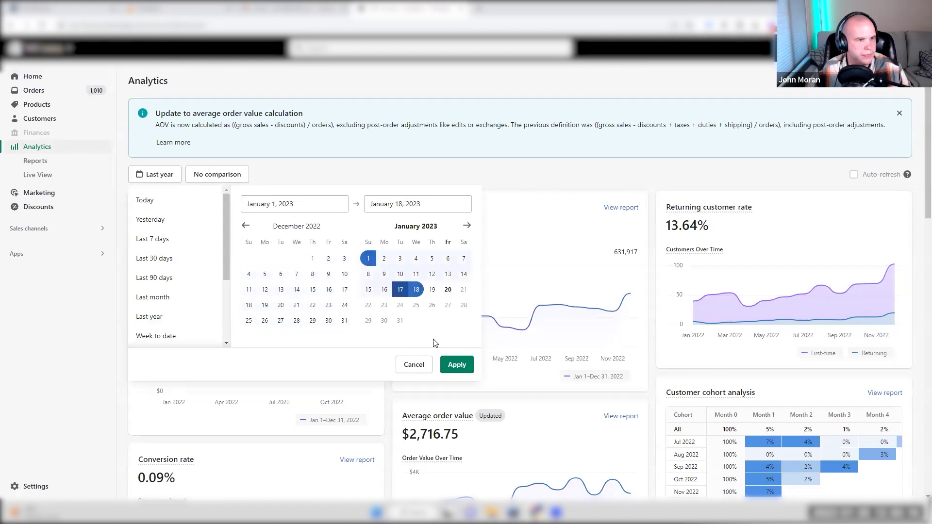
pyautogui.click(457, 364)
# Step: Compare that range against the previous year
pyautogui.click(247, 177)
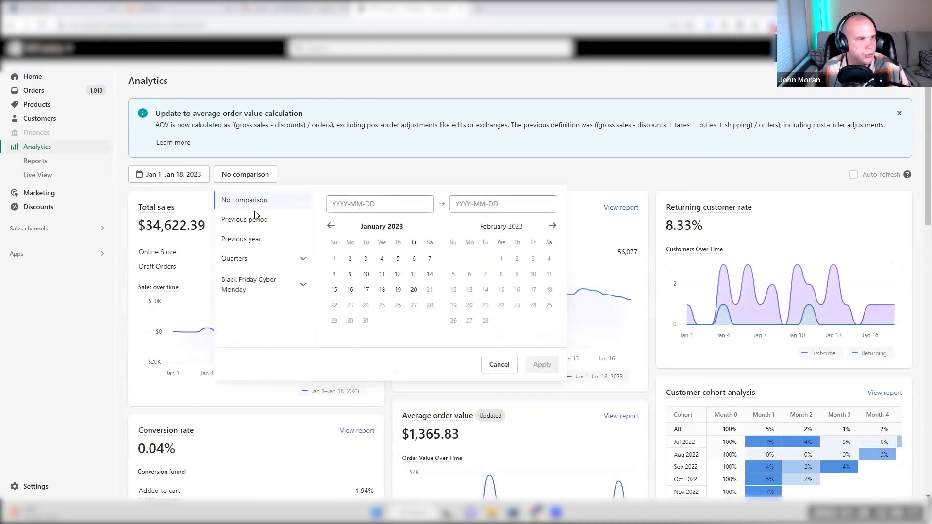
pyautogui.click(245, 239)
pyautogui.click(542, 370)
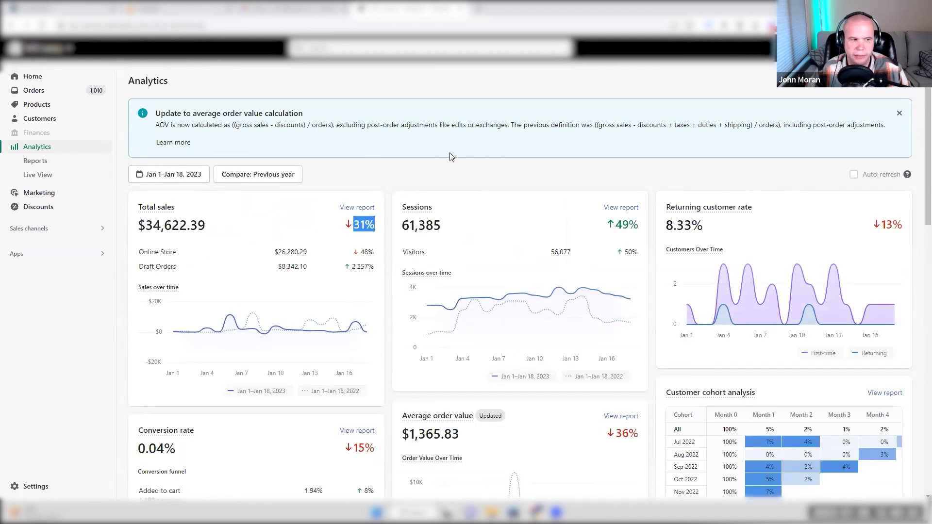
# Step: Highlight the 31% total sales drop and the $1,365.83 average order value, down 36%
pyautogui.moveTo(353, 224); pyautogui.dragTo(401, 173)
pyautogui.click(361, 174)
pyautogui.scroll(-6, 361, 175)
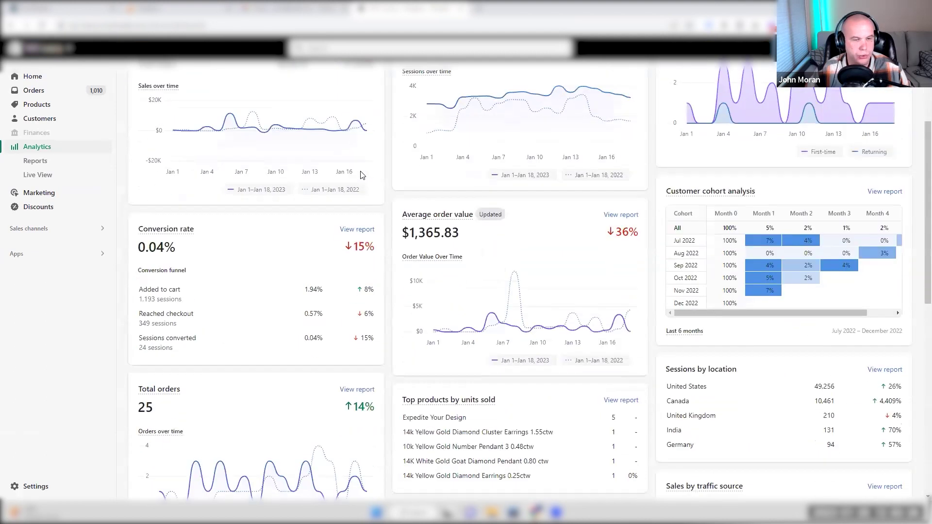
pyautogui.scroll(-1, 361, 175)
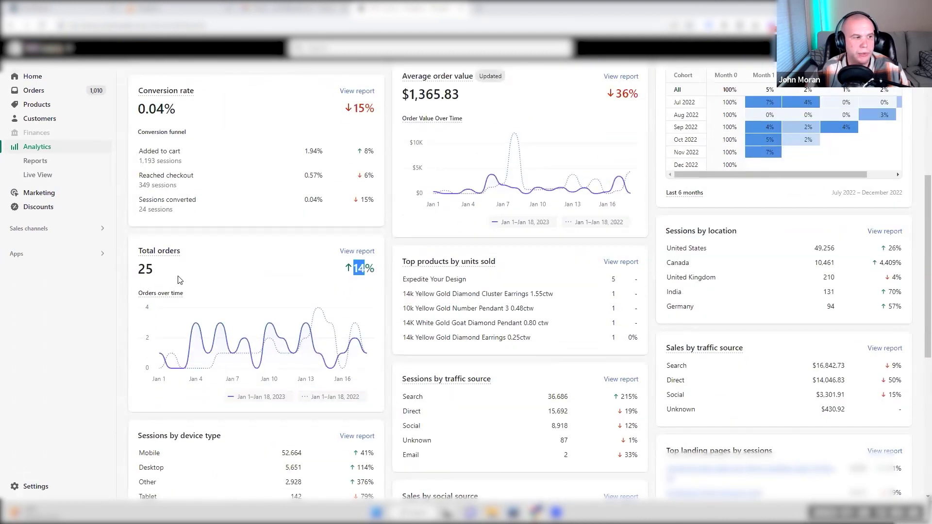
pyautogui.moveTo(147, 268); pyautogui.dragTo(206, 270)
pyautogui.scroll(2, 312, 276)
pyautogui.moveTo(617, 191); pyautogui.dragTo(639, 191)
pyautogui.moveTo(418, 191); pyautogui.dragTo(452, 192)
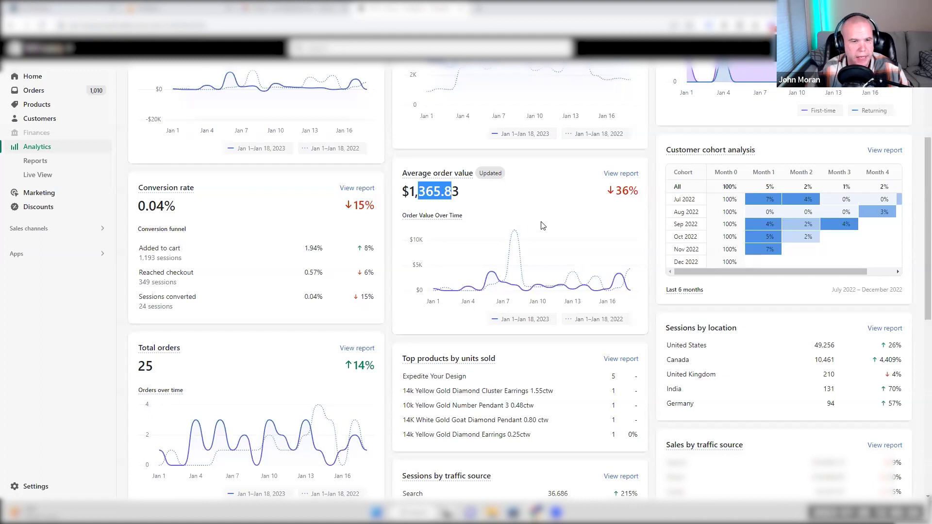
# Step: Re-highlight the 31% total sales drop and the Online Store sales change
pyautogui.scroll(3, 543, 225)
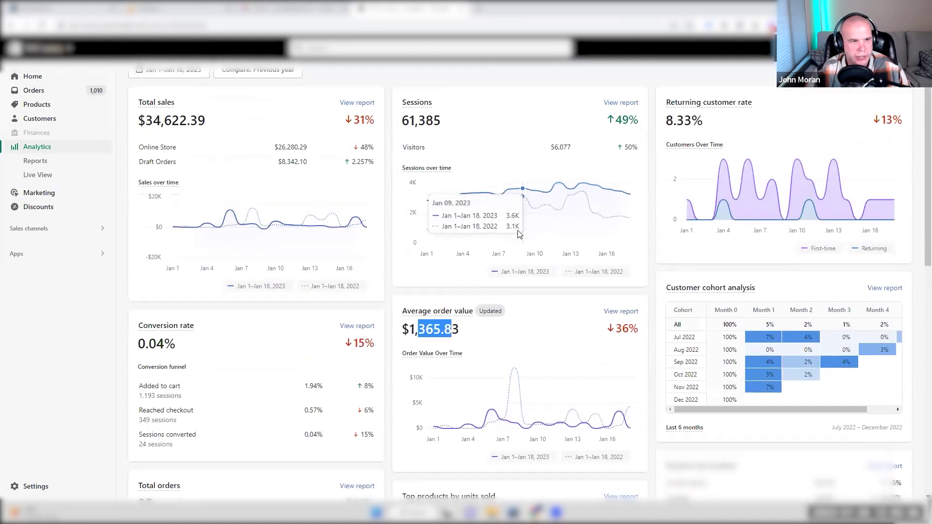
pyautogui.scroll(-3, 505, 264)
pyautogui.moveTo(353, 366); pyautogui.dragTo(374, 366)
pyautogui.scroll(5, 373, 300)
pyautogui.moveTo(354, 224); pyautogui.dragTo(374, 225)
pyautogui.moveTo(352, 268); pyautogui.dragTo(372, 252)
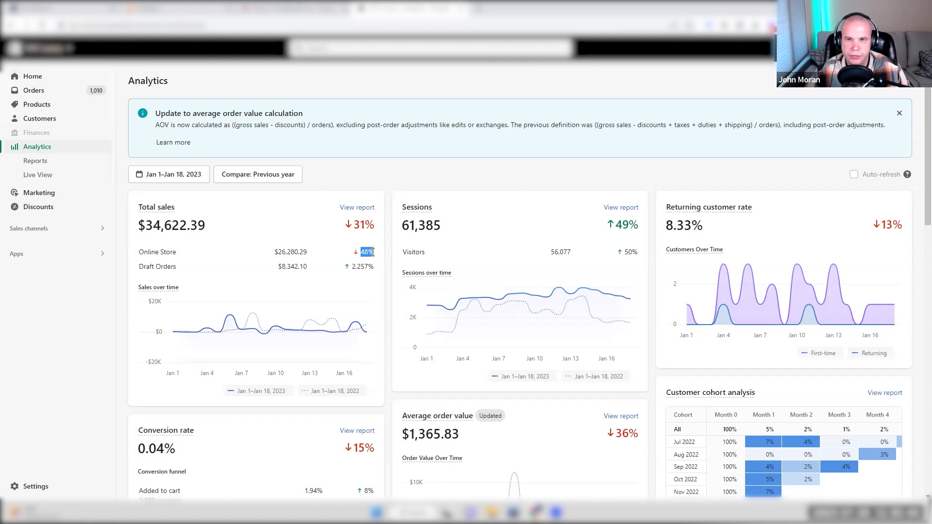
# Step: Review installed apps via store search, close it, and highlight the 13% returning-customer drop
pyautogui.click(369, 48)
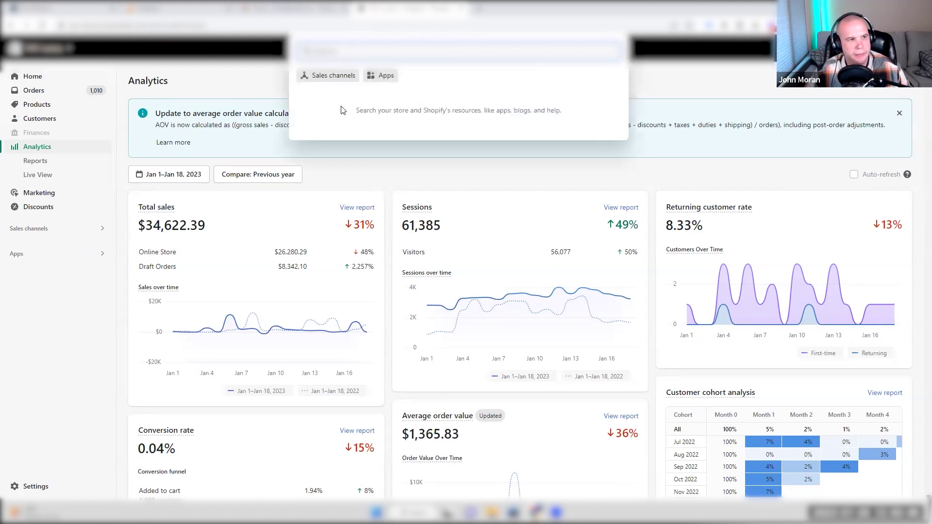
pyautogui.click(380, 75)
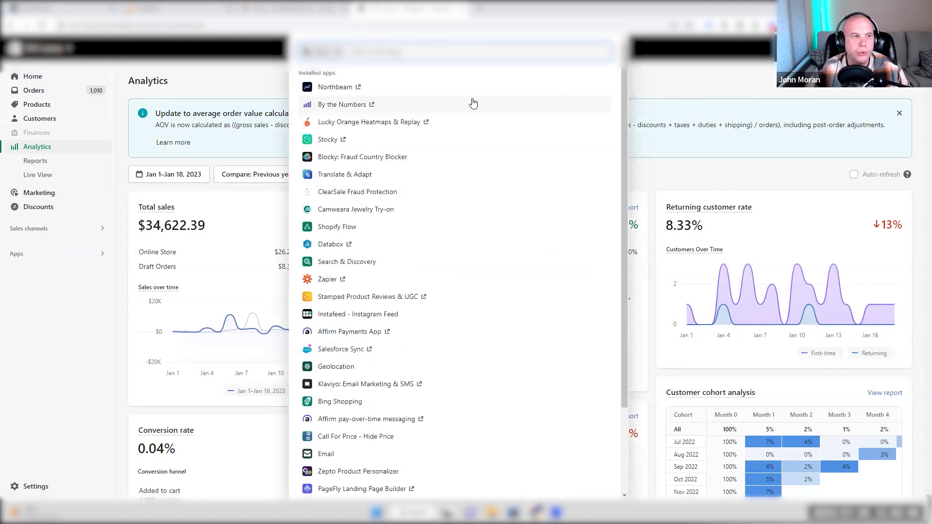
pyautogui.click(668, 98)
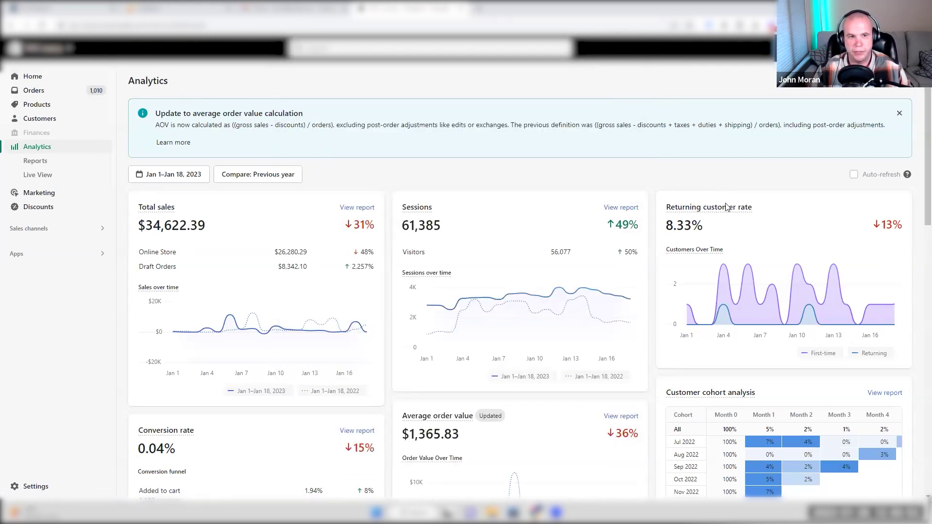
pyautogui.moveTo(871, 226); pyautogui.dragTo(902, 228)
pyautogui.click(738, 170)
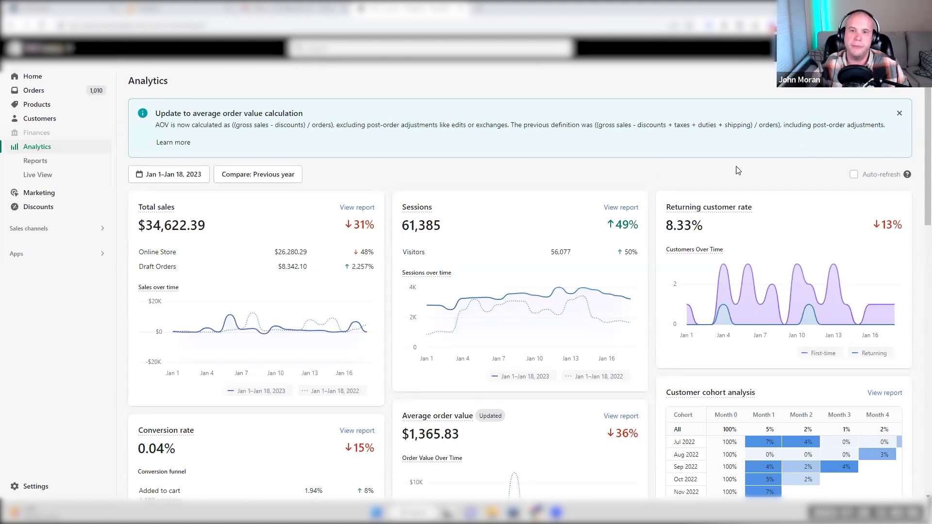
pyautogui.scroll(-2, 646, 223)
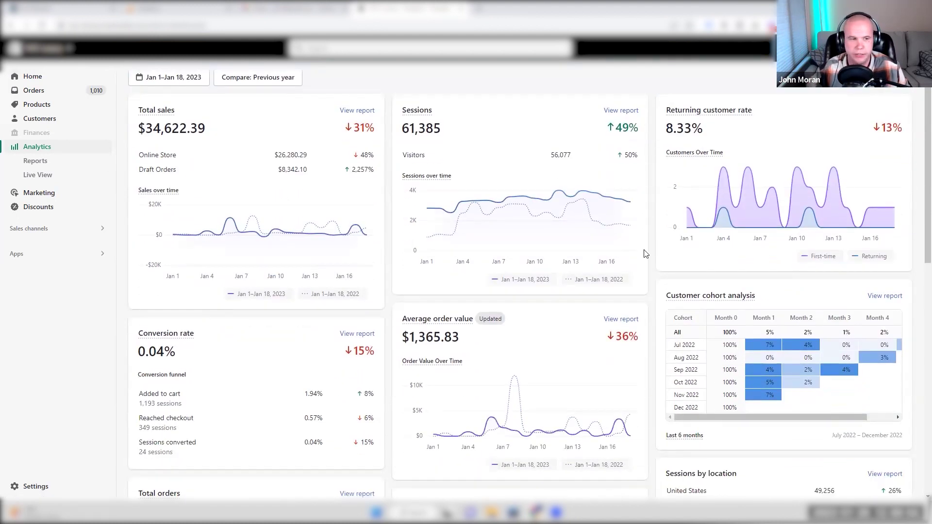
pyautogui.doubleClick(416, 336)
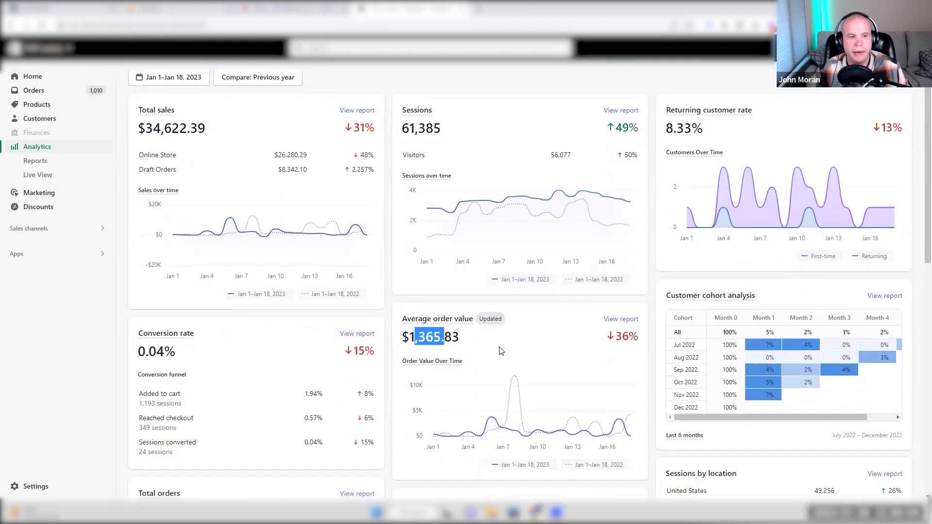
pyautogui.click(544, 351)
pyautogui.scroll(-1, 642, 357)
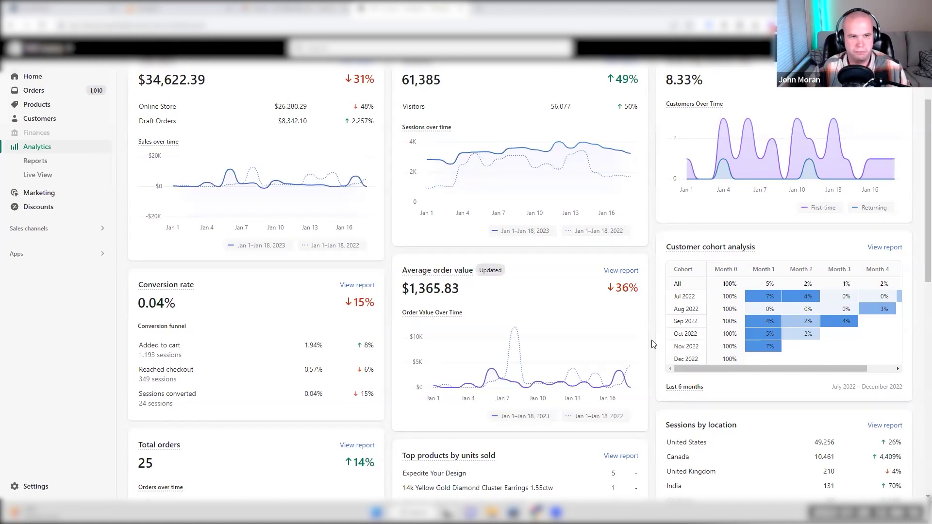
pyautogui.scroll(-3, 652, 344)
pyautogui.moveTo(353, 316); pyautogui.dragTo(379, 328)
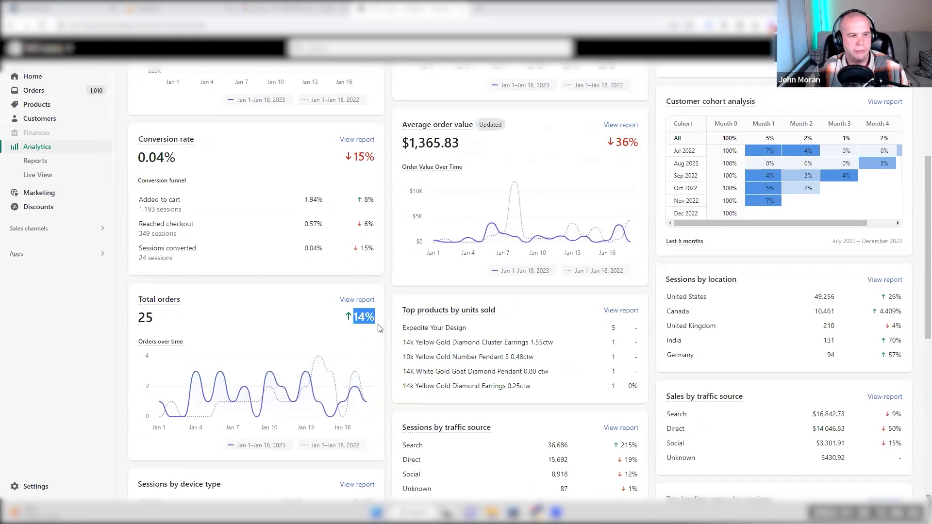
pyautogui.scroll(5, 379, 328)
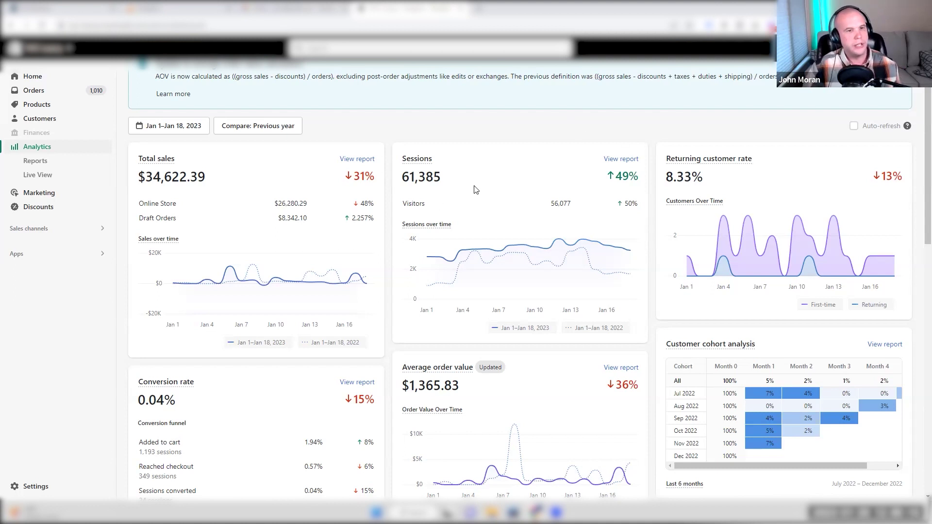
pyautogui.scroll(-1, 510, 182)
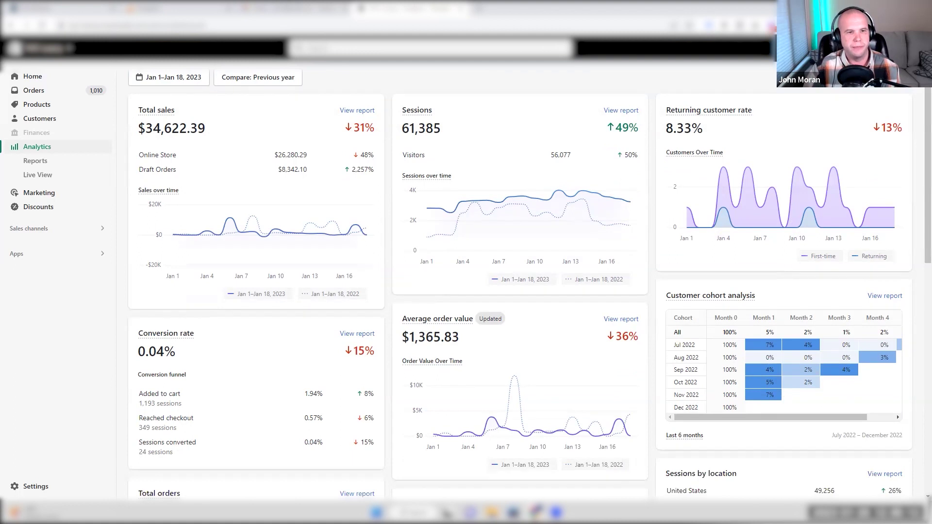
# Step: Screenshot the dashboard cards with a red box around Total sales ↓31%, copying the capture
pyautogui.press('Print')
pyautogui.moveTo(114, 88); pyautogui.dragTo(920, 493)
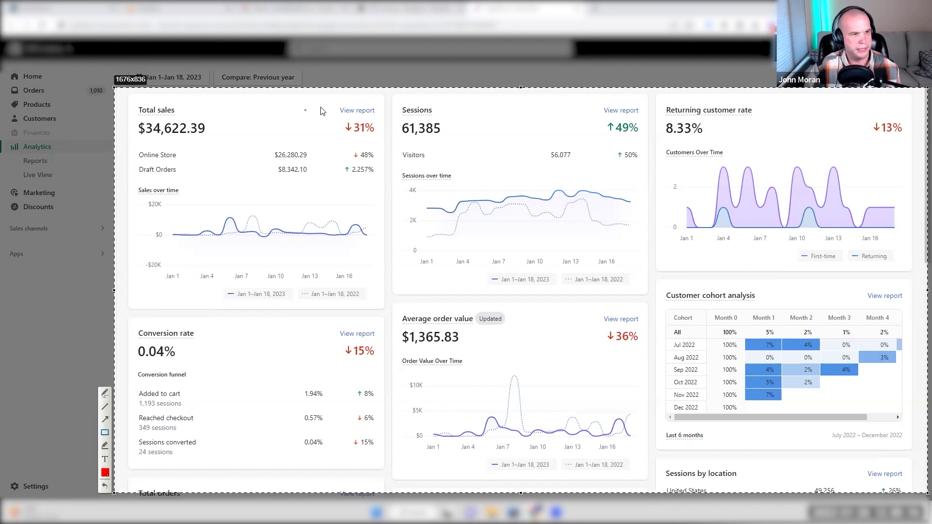
pyautogui.moveTo(323, 101); pyautogui.dragTo(382, 140)
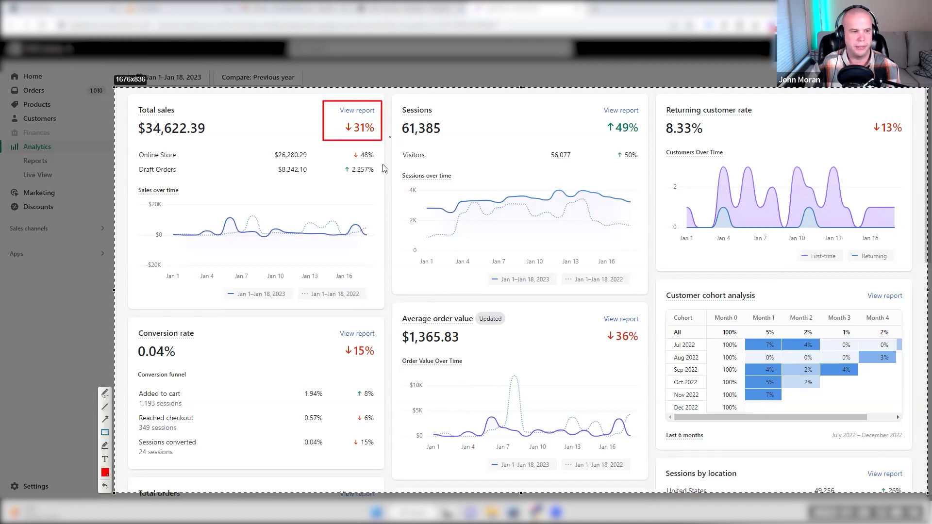
pyautogui.hotkey('ctrl', 'c')
pyautogui.scroll(-1, 349, 410)
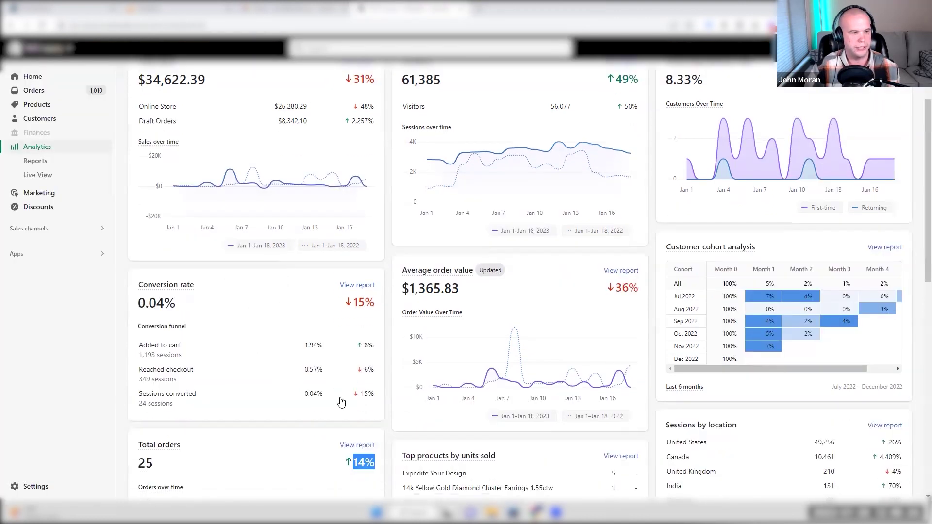
# Step: Highlight the 14% rise in total orders on the Shopify dashboard
pyautogui.scroll(-1, 348, 410)
pyautogui.click(360, 415)
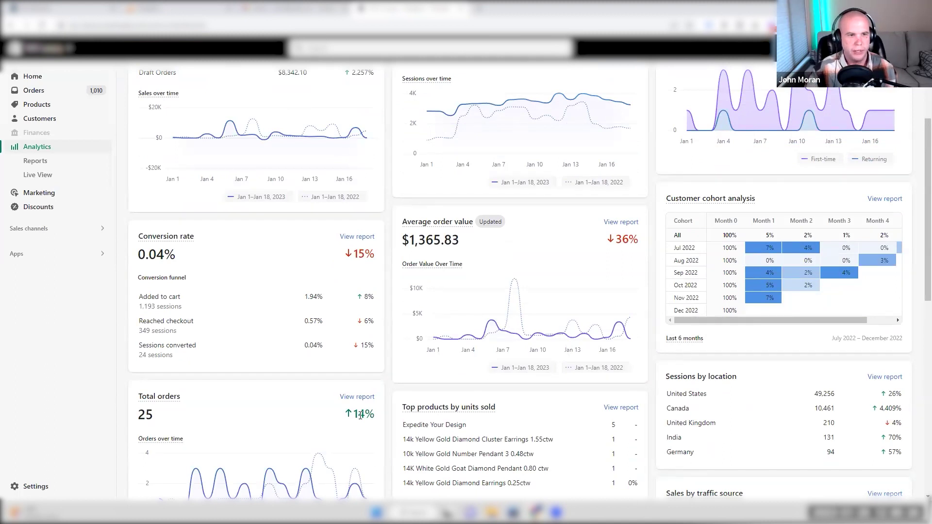
pyautogui.moveTo(353, 414); pyautogui.dragTo(378, 418)
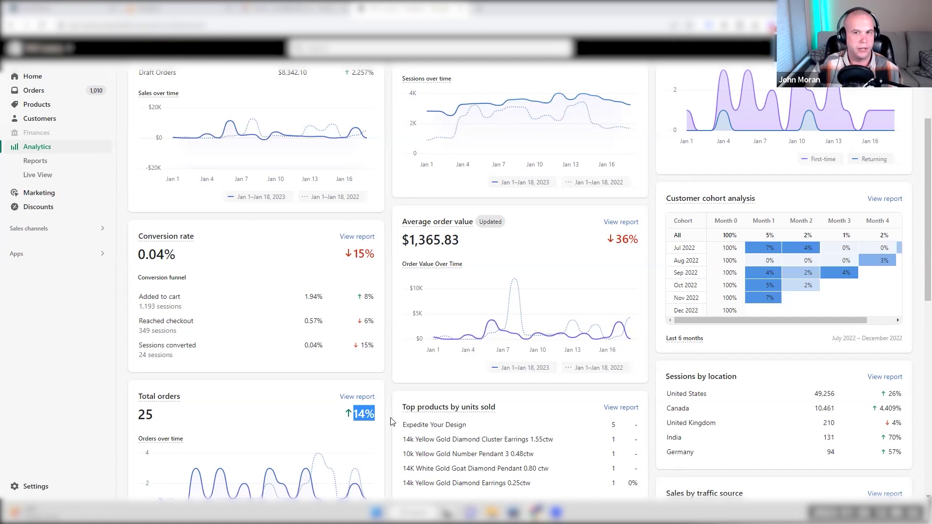
# Step: Highlight the 31% drop in total sales, then return to the Google Analytics NexGard product report
pyautogui.scroll(4, 387, 295)
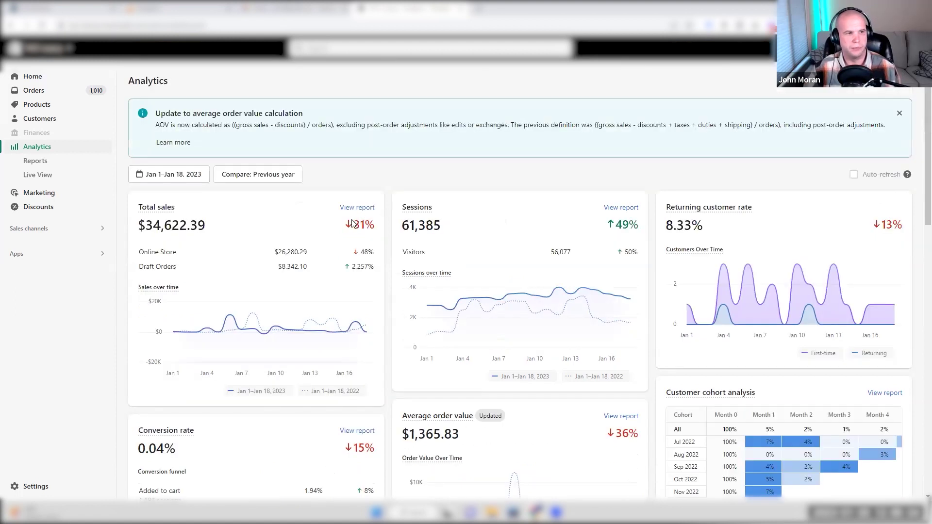
pyautogui.moveTo(353, 223); pyautogui.dragTo(373, 220)
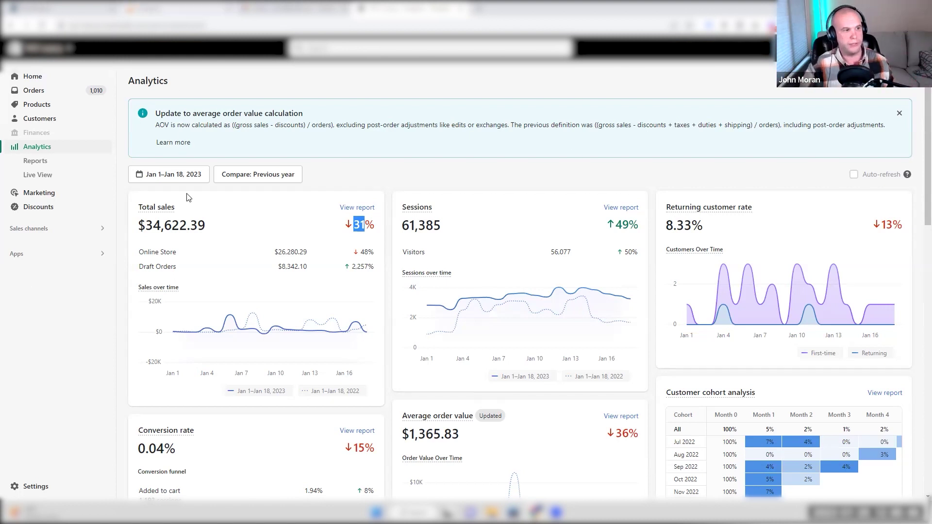
pyautogui.click(175, 9)
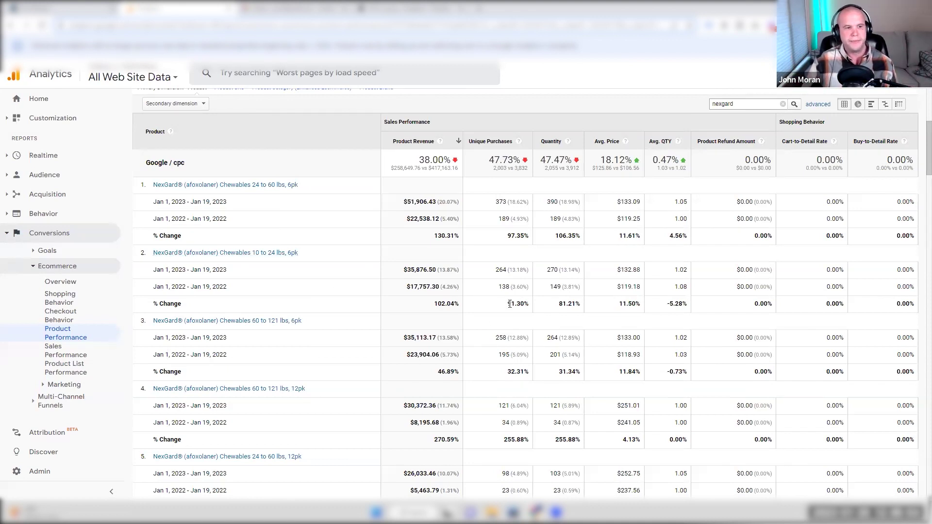
pyautogui.doubleClick(528, 305)
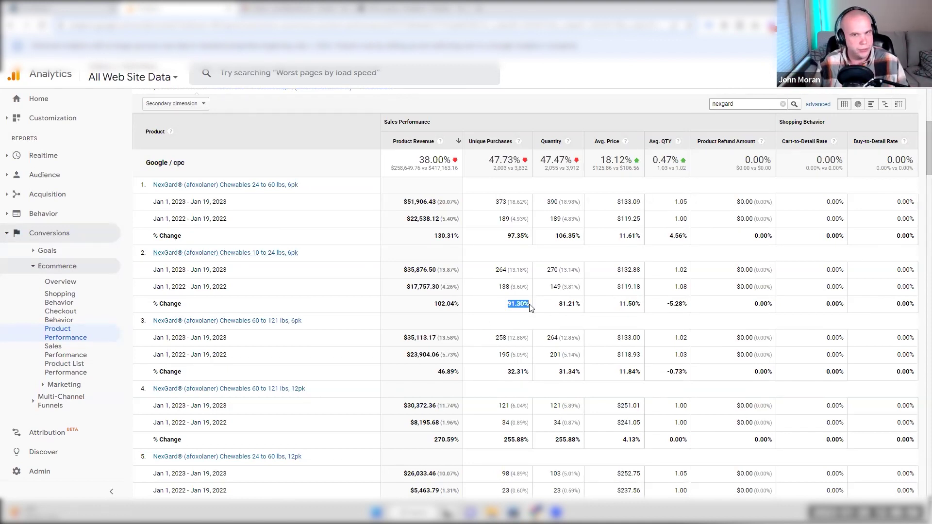